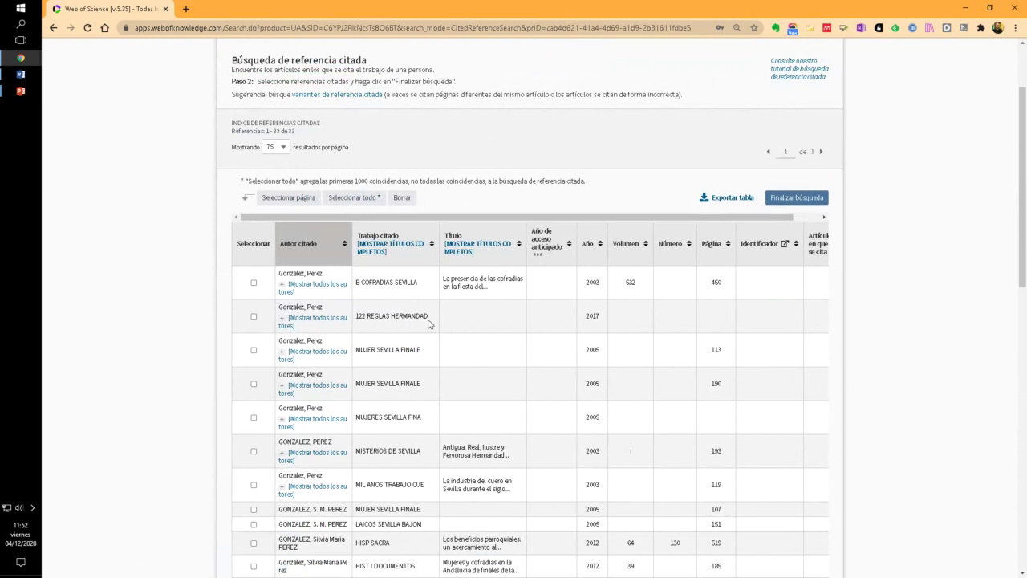
- Examine the cited work and title entries in the first rows of the cited reference index
drag(363, 281, 421, 285)
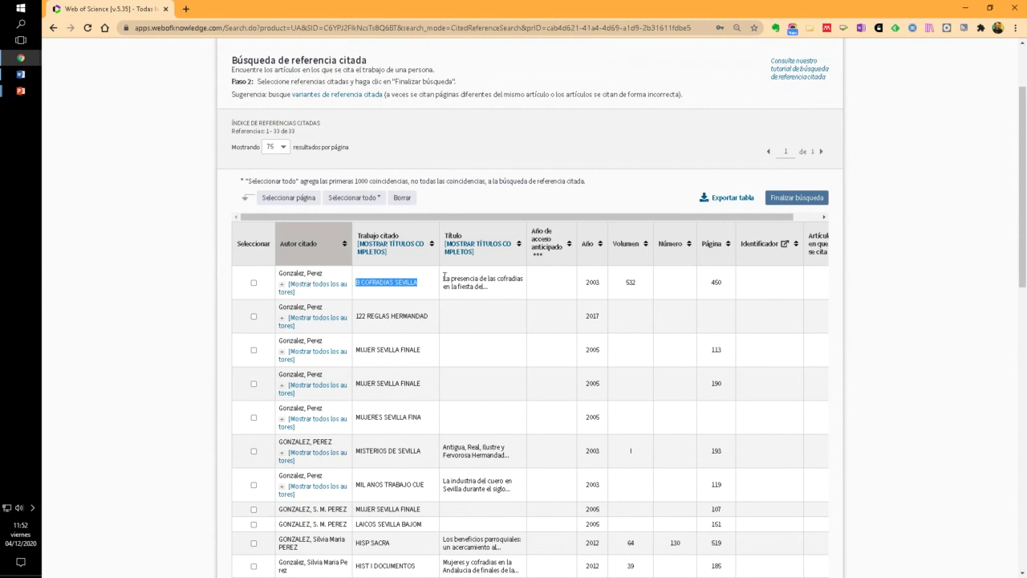
drag(443, 277, 504, 292)
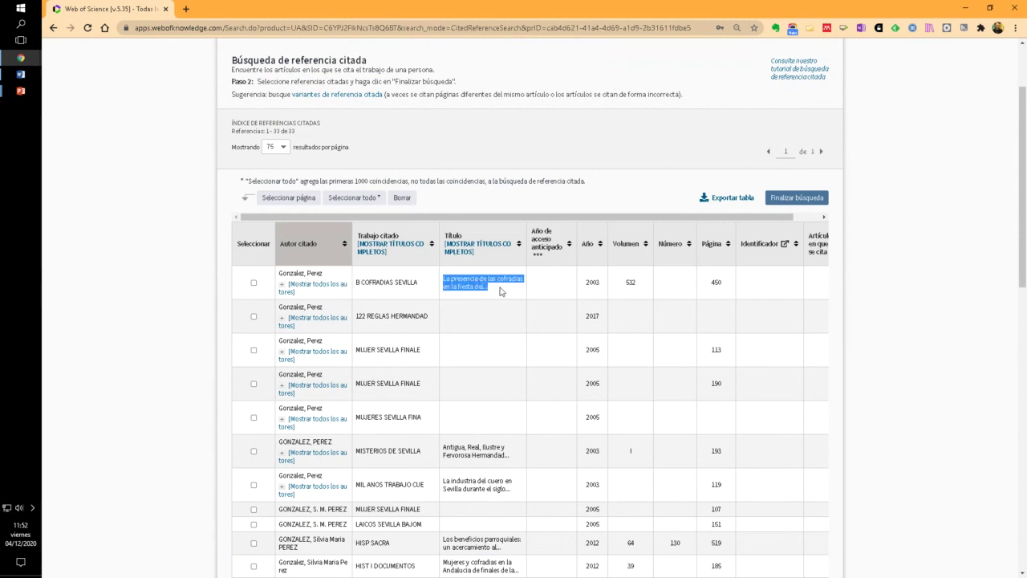
click(498, 291)
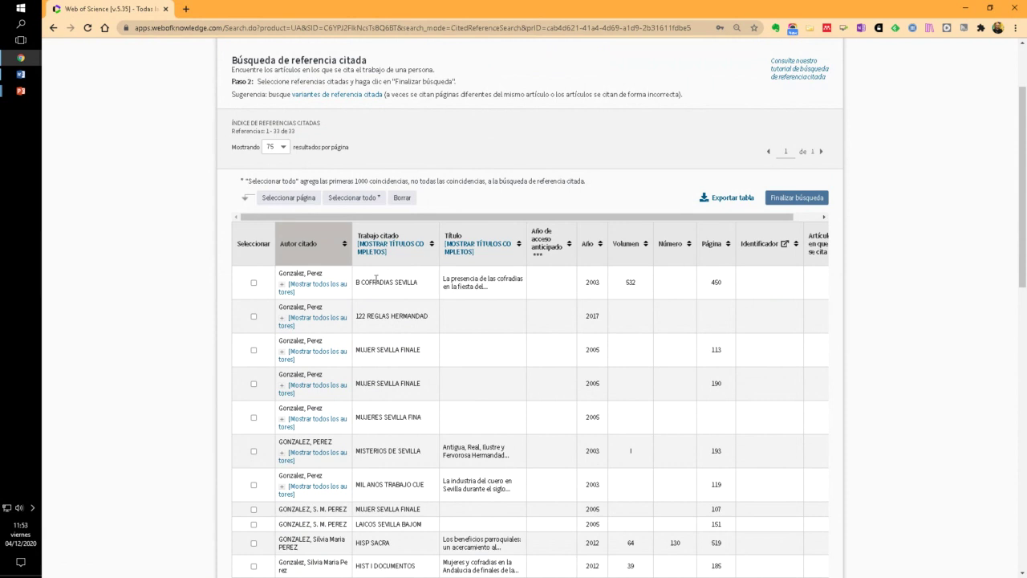
drag(374, 281, 504, 294)
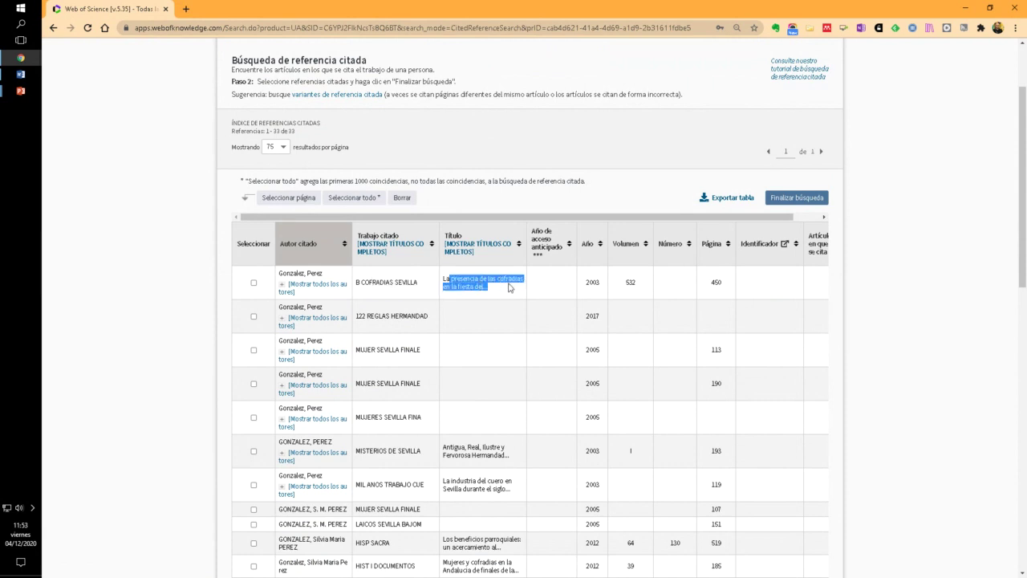
scroll(504, 299, down, 1)
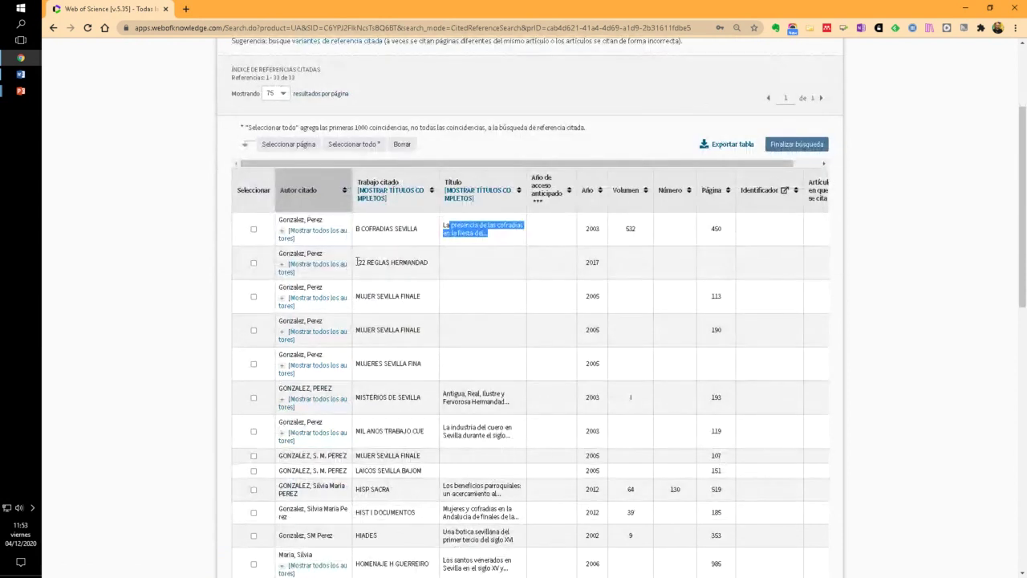
drag(356, 263, 436, 265)
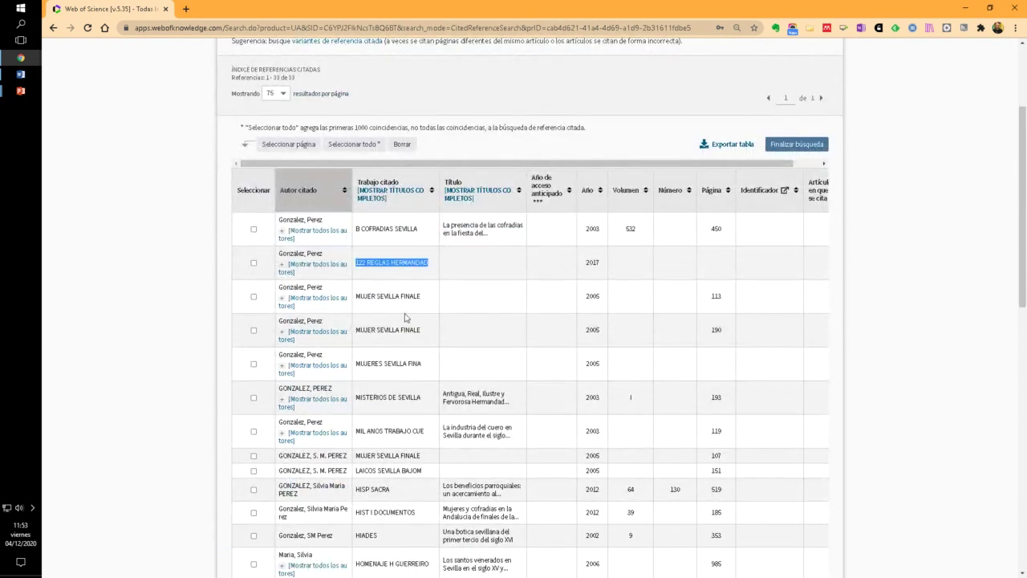
scroll(405, 318, down, 1)
drag(356, 242, 422, 244)
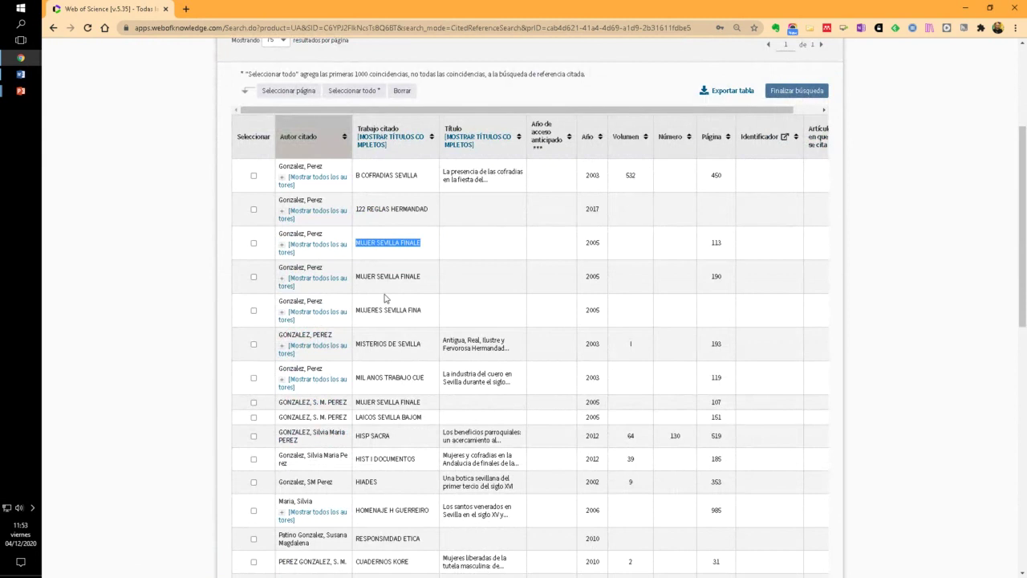
drag(358, 276, 429, 282)
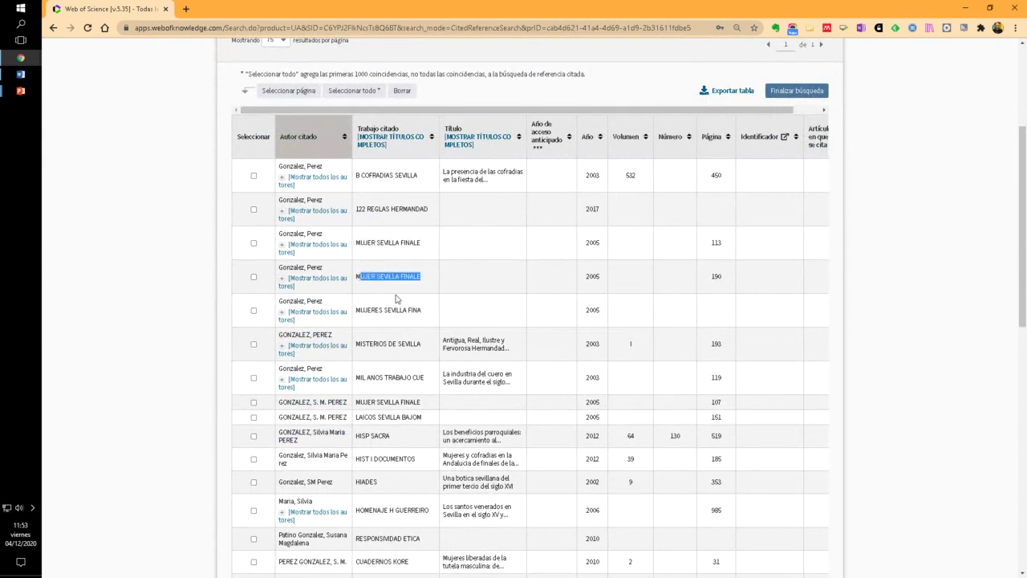
scroll(387, 325, down, 1)
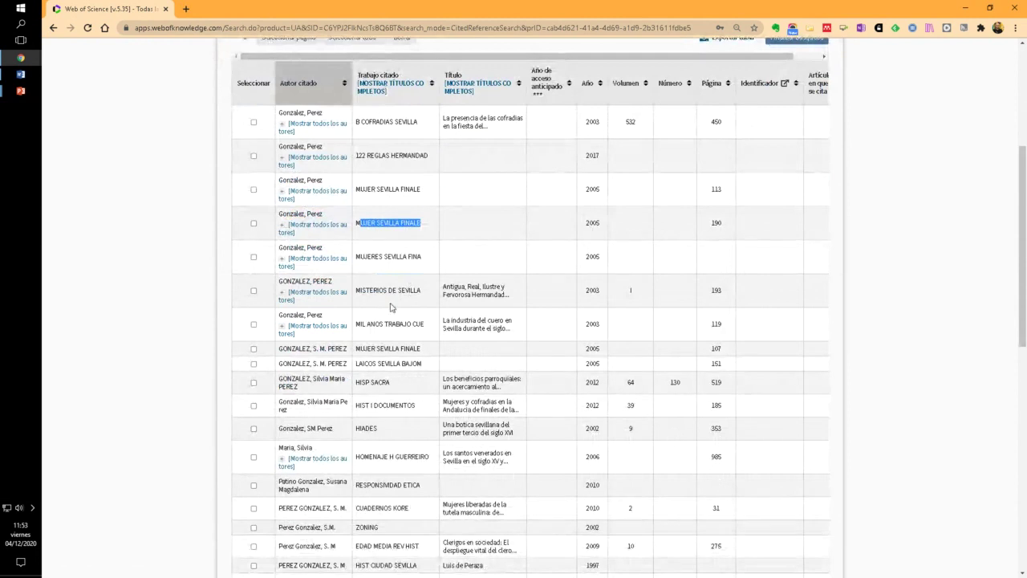
- Review the full cited reference list for differently recorded variants of the same cited works
scroll(377, 297, down, 5)
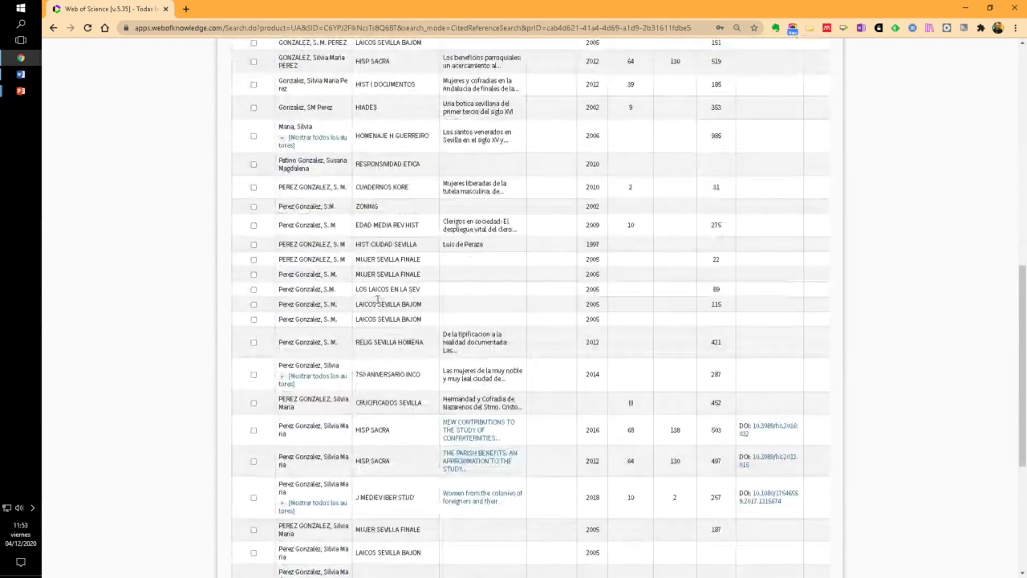
scroll(377, 298, down, 5)
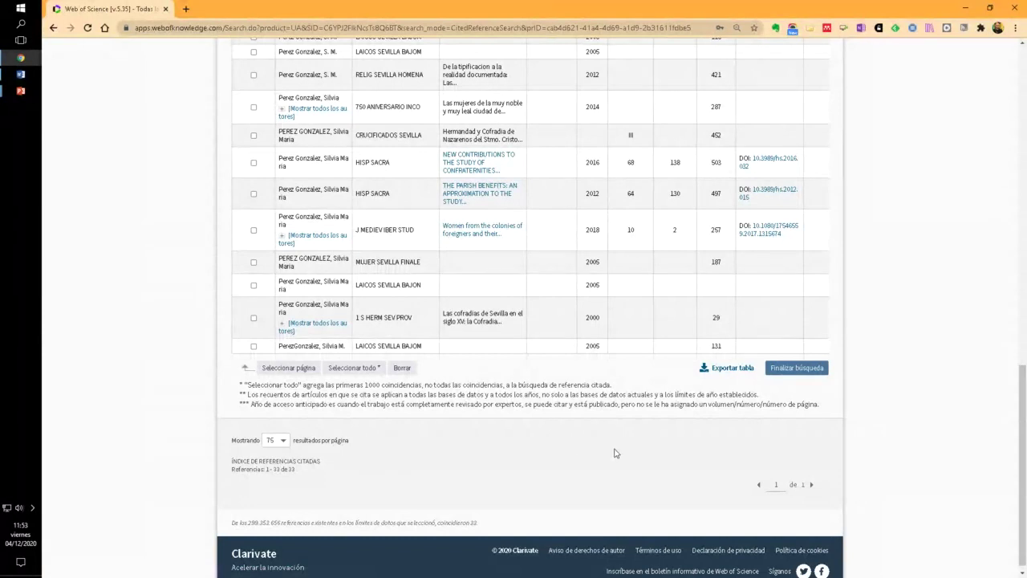
scroll(615, 452, up, 3)
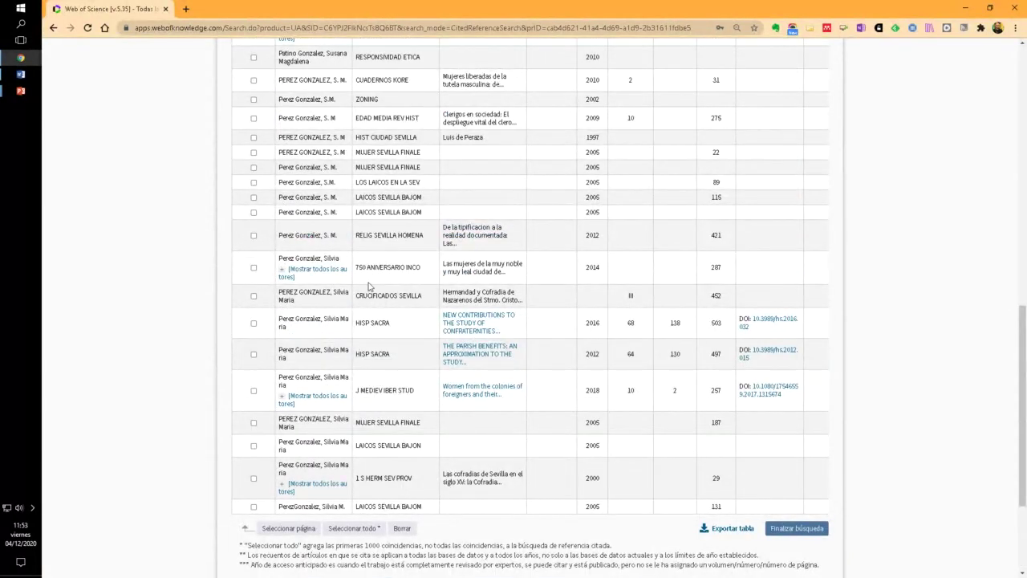
scroll(369, 285, up, 4)
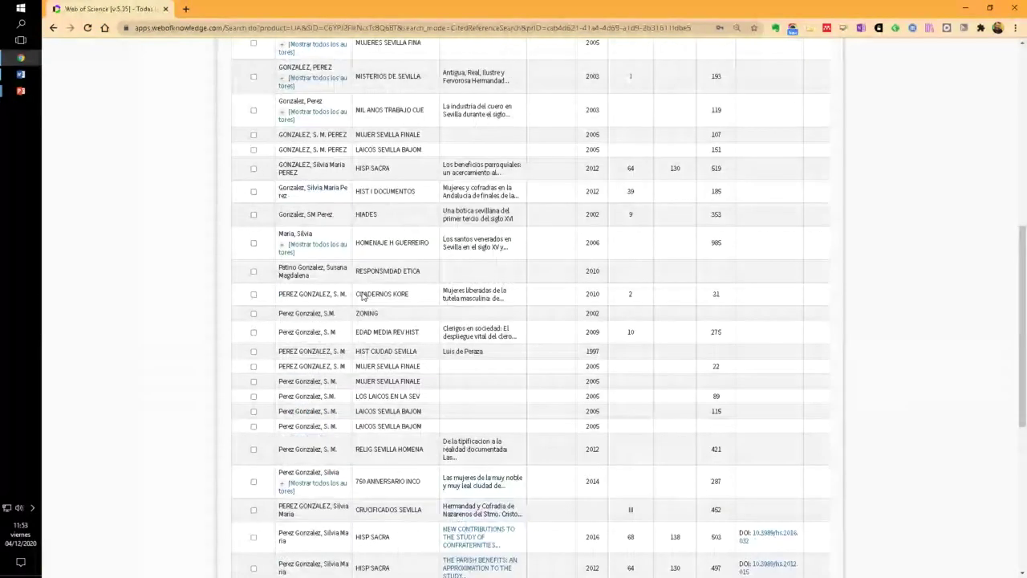
scroll(362, 296, up, 5)
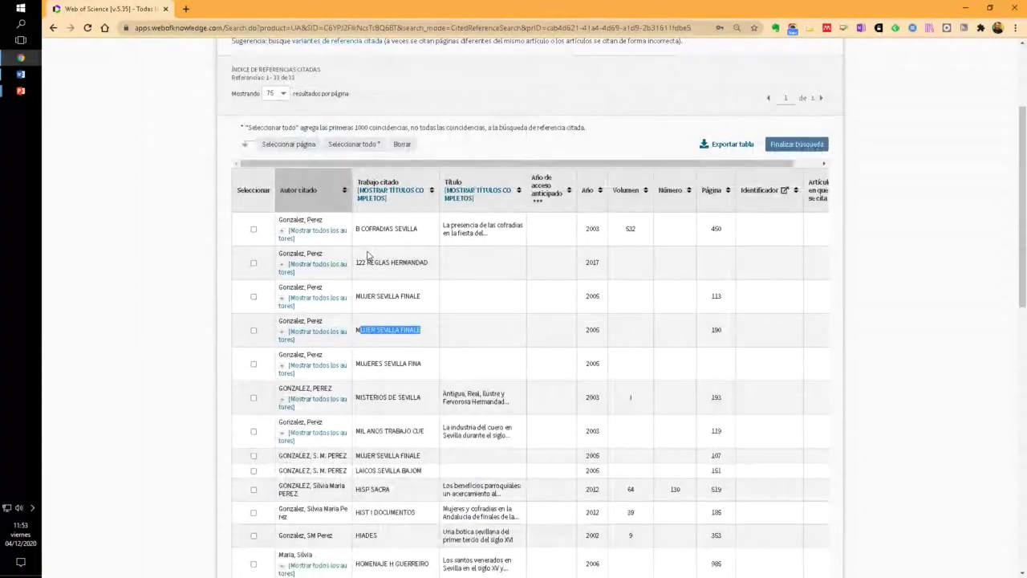
scroll(368, 255, down, 5)
drag(366, 257, 384, 271)
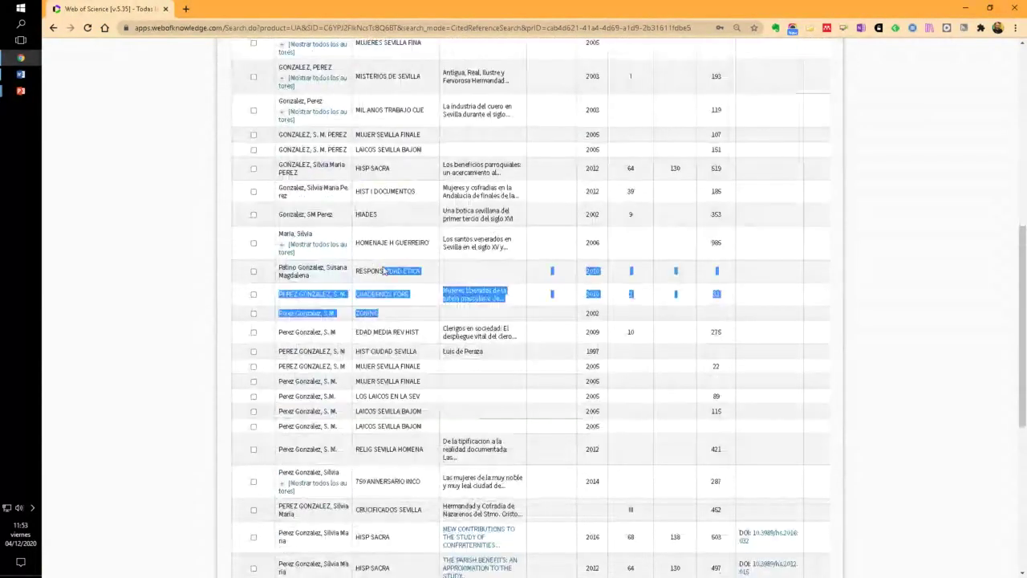
click(378, 291)
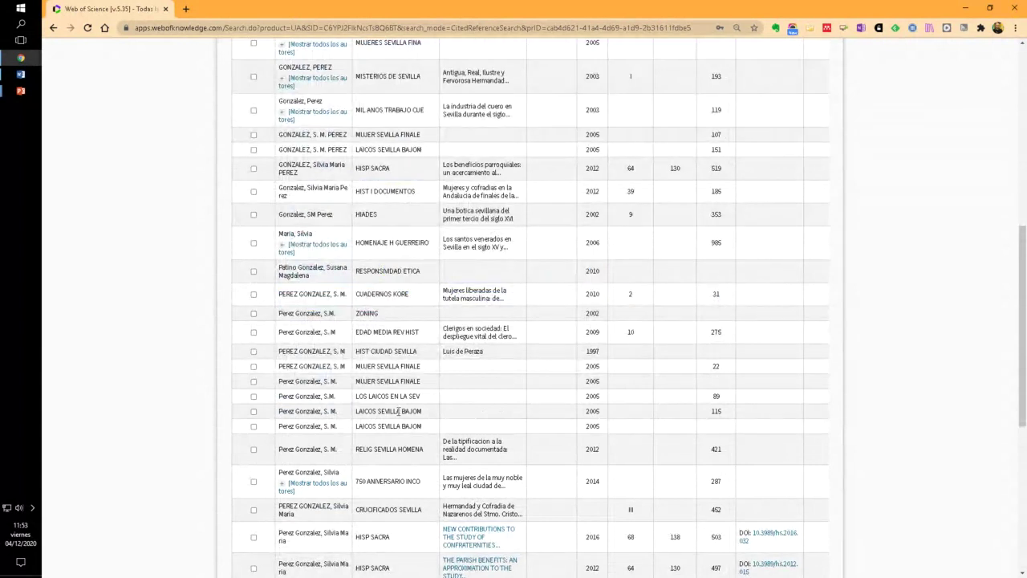
scroll(394, 448, down, 3)
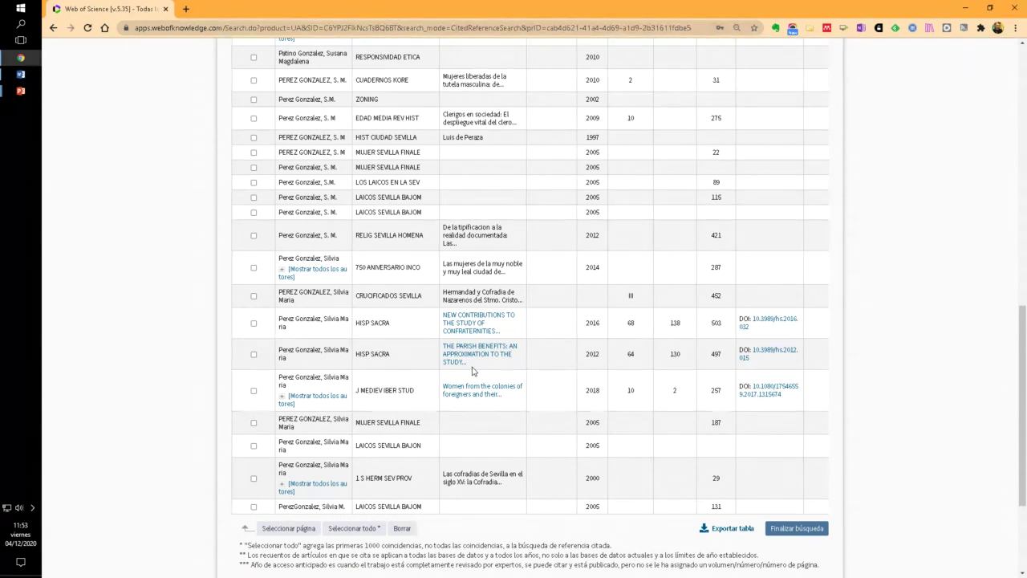
scroll(473, 371, up, 9)
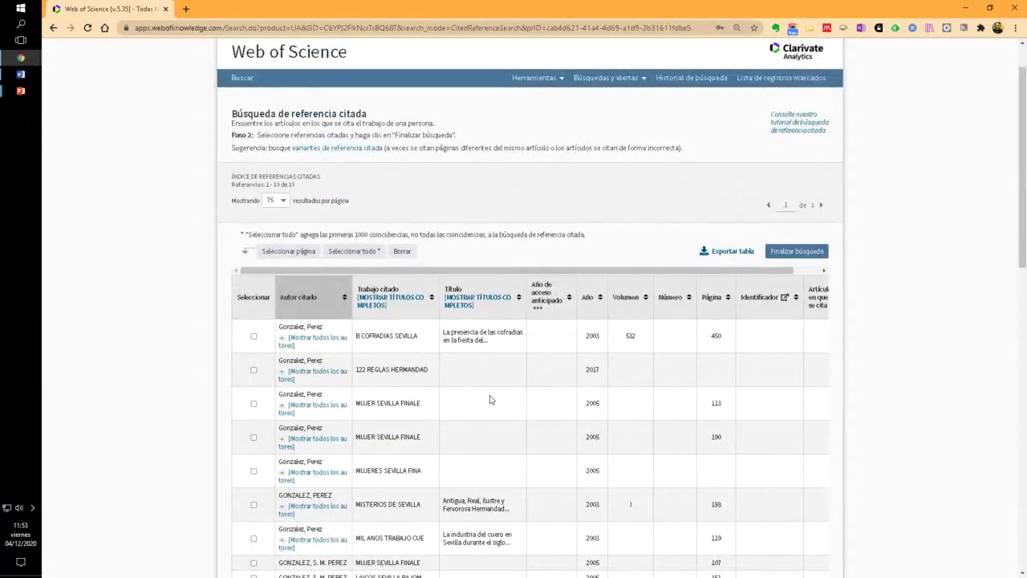
scroll(490, 395, down, 1)
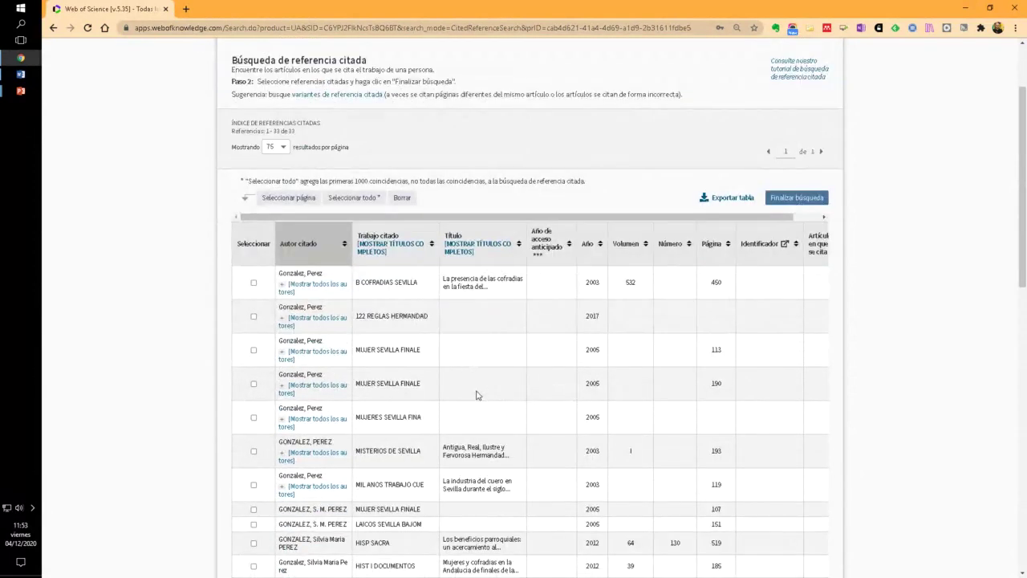
scroll(477, 395, up, 2)
scroll(496, 365, down, 3)
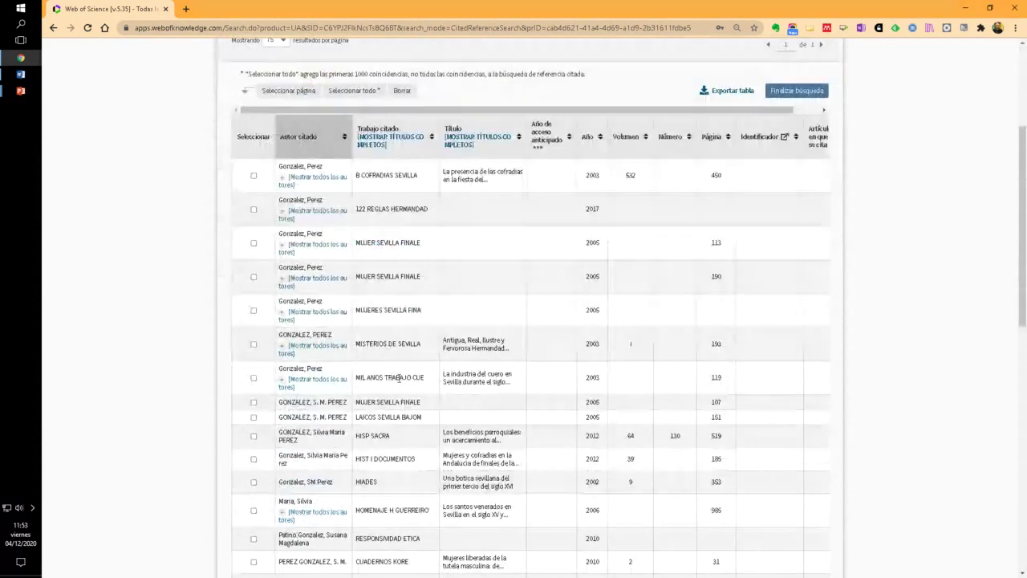
scroll(401, 373, down, 2)
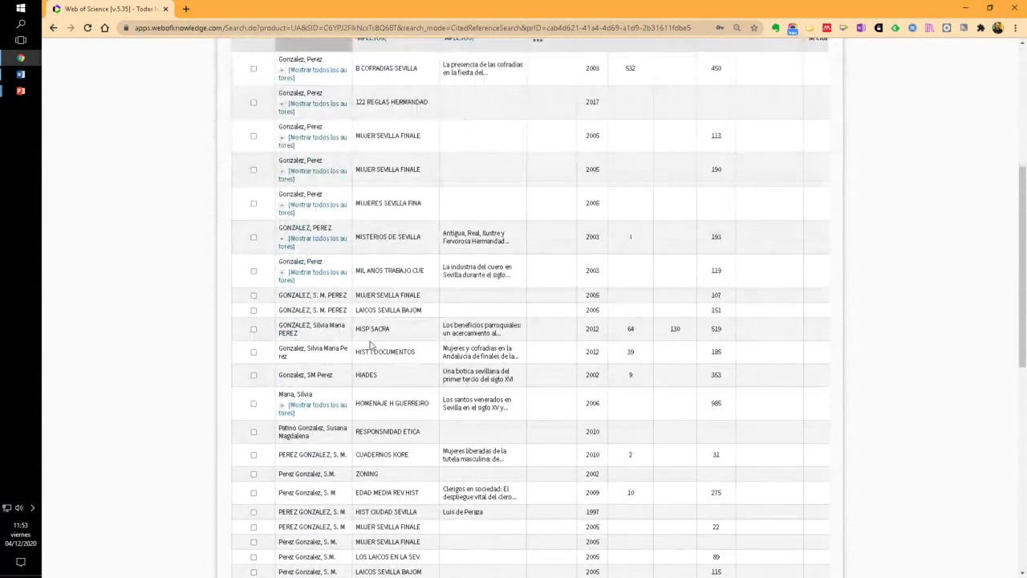
drag(357, 295, 424, 300)
click(407, 311)
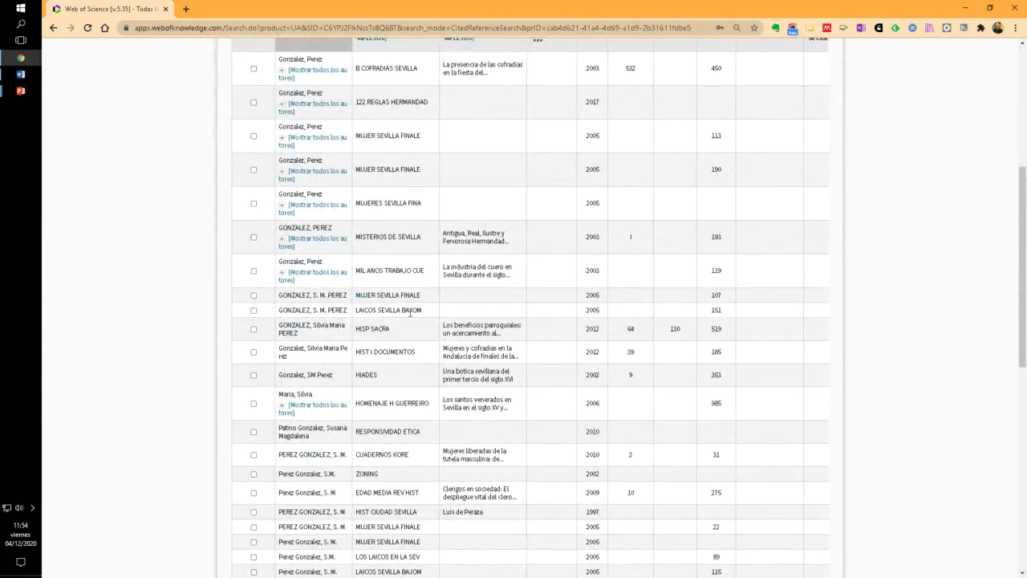
- Select the 2005 MUJER SEVILLA FINALE references with pages 113, 190 and 107, plus the variant MUJERES SEVILLA FINA
scroll(453, 346, up, 2)
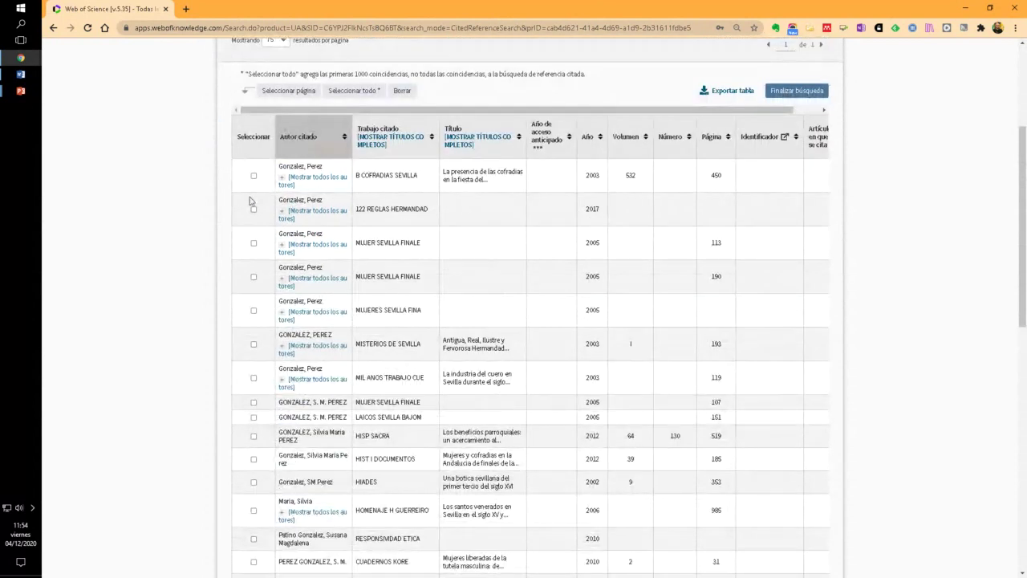
click(252, 244)
click(253, 277)
click(254, 312)
scroll(270, 417, down, 2)
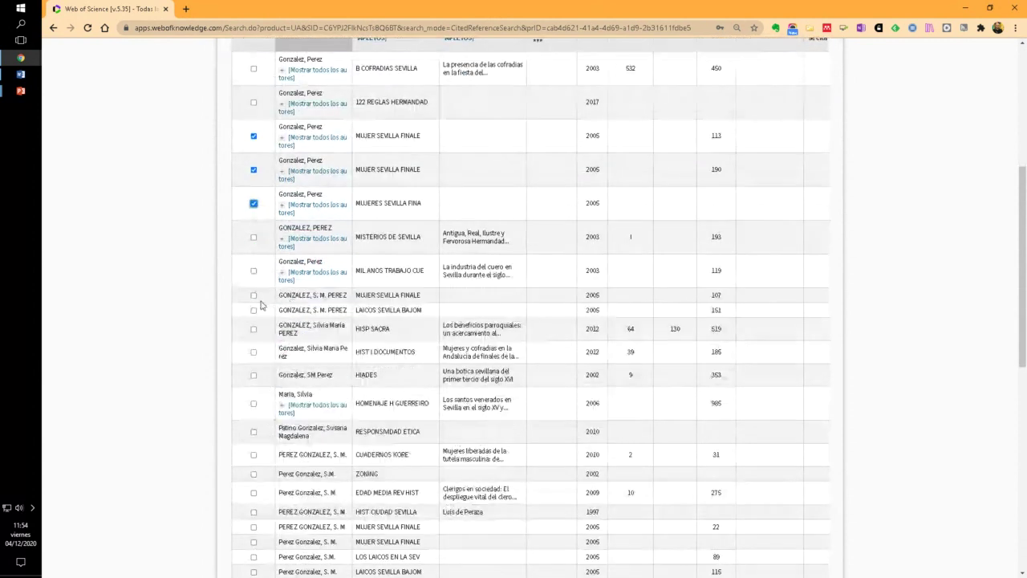
click(253, 295)
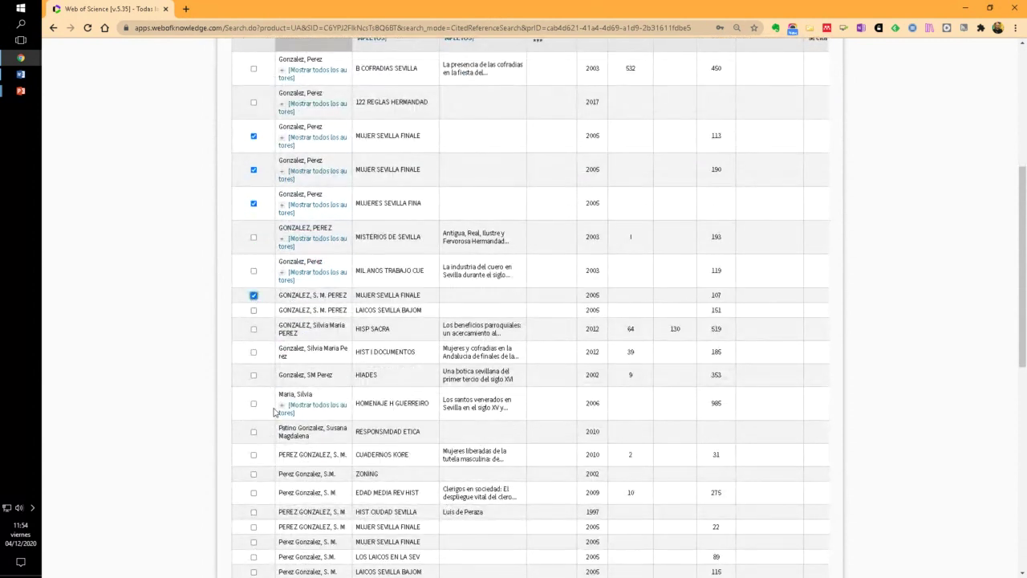
- Add the remaining three MUJER SEVILLA FINALE references, pages 22, 187 and the one without a page, and finish the cited reference search
scroll(275, 412, down, 3)
scroll(360, 425, down, 1)
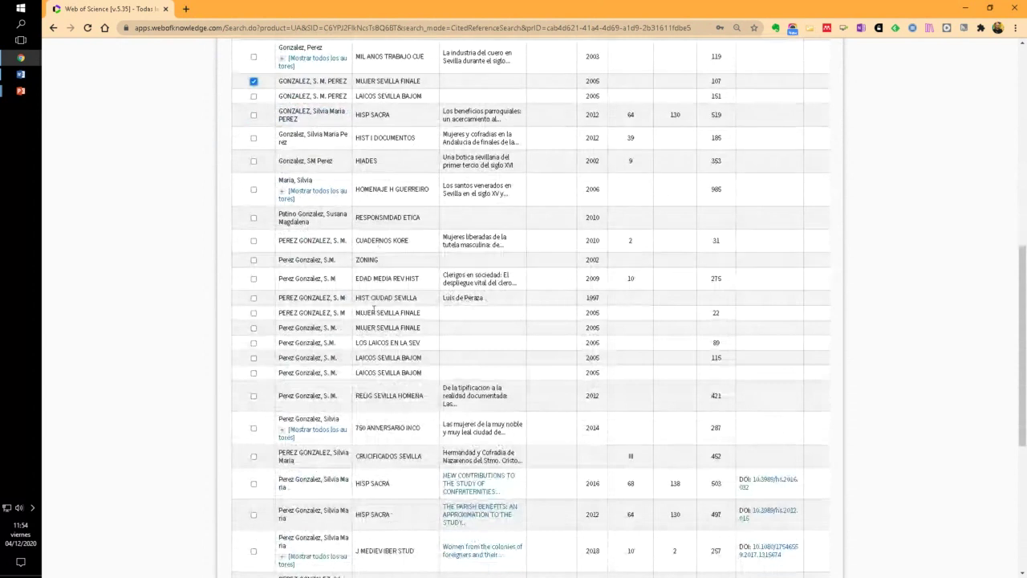
click(253, 328)
click(253, 313)
scroll(361, 472, down, 1)
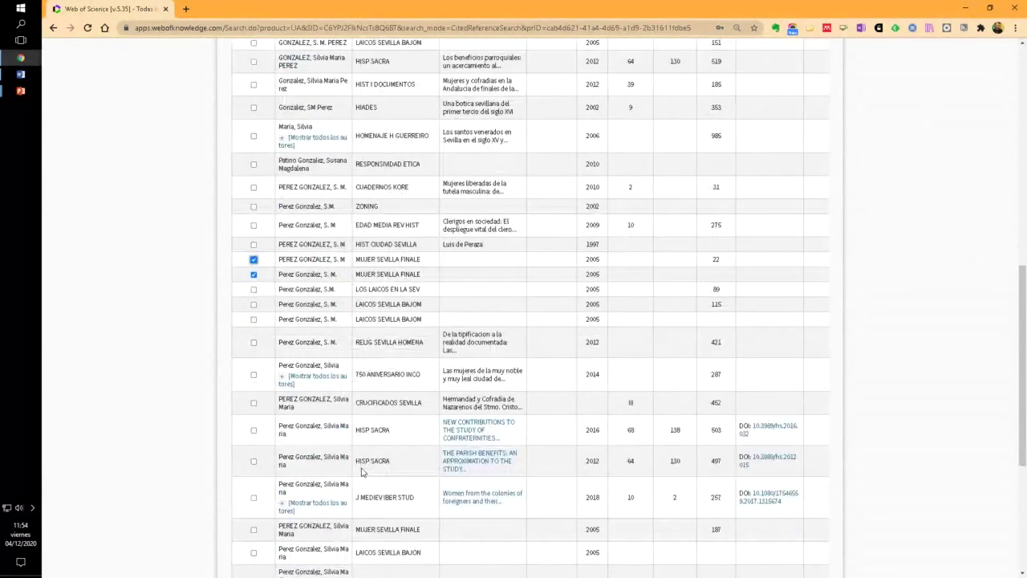
scroll(361, 471, down, 2)
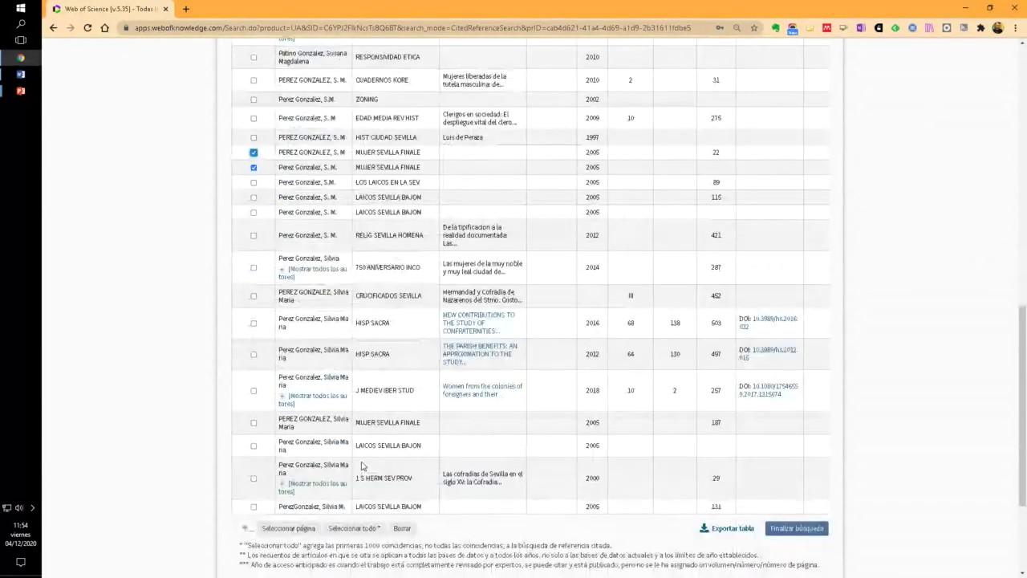
click(254, 423)
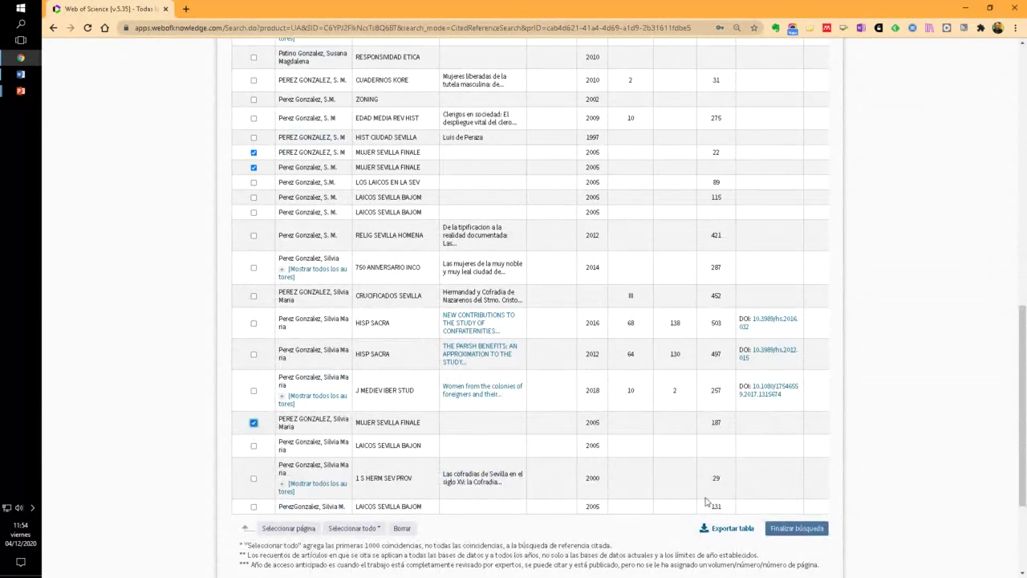
click(792, 531)
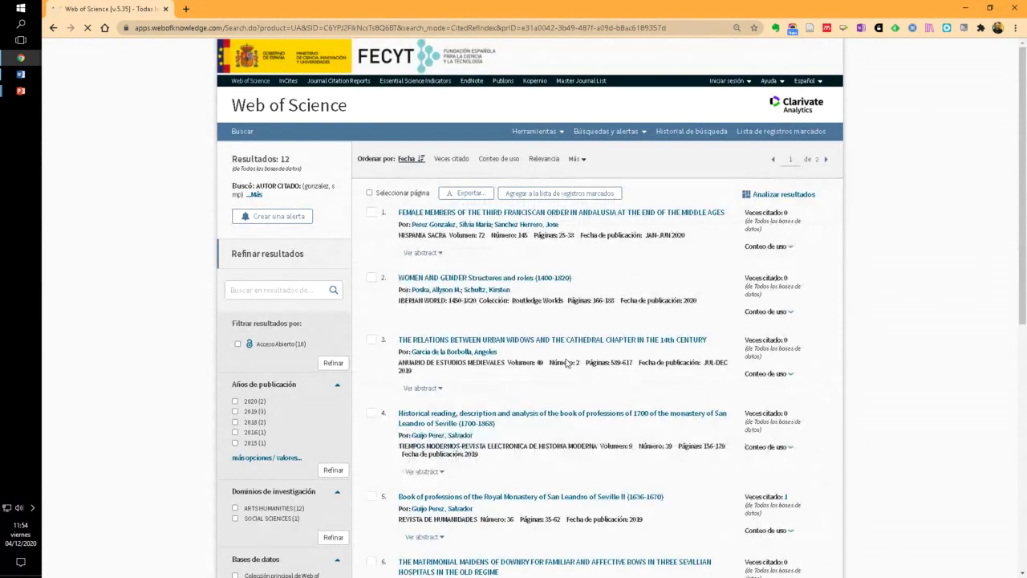
- Review the titles, authors and sources of the citing articles in the results list
scroll(561, 363, down, 2)
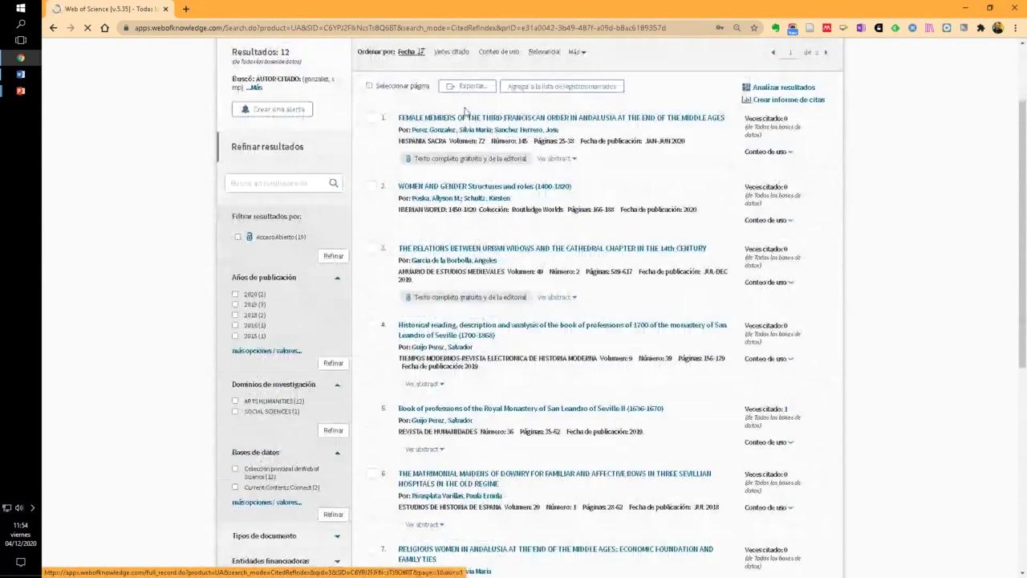
scroll(444, 296, down, 1)
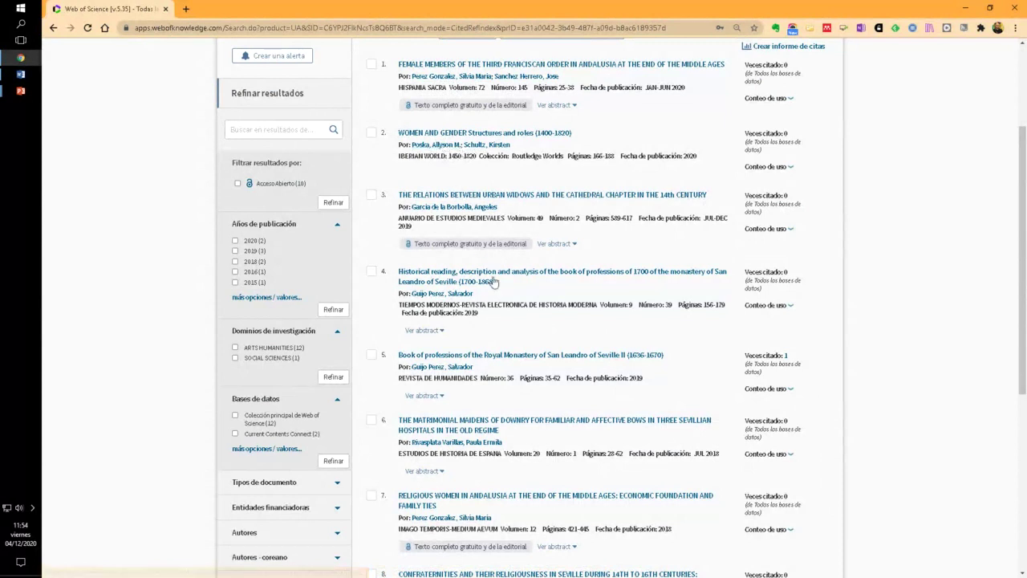
scroll(493, 281, down, 1)
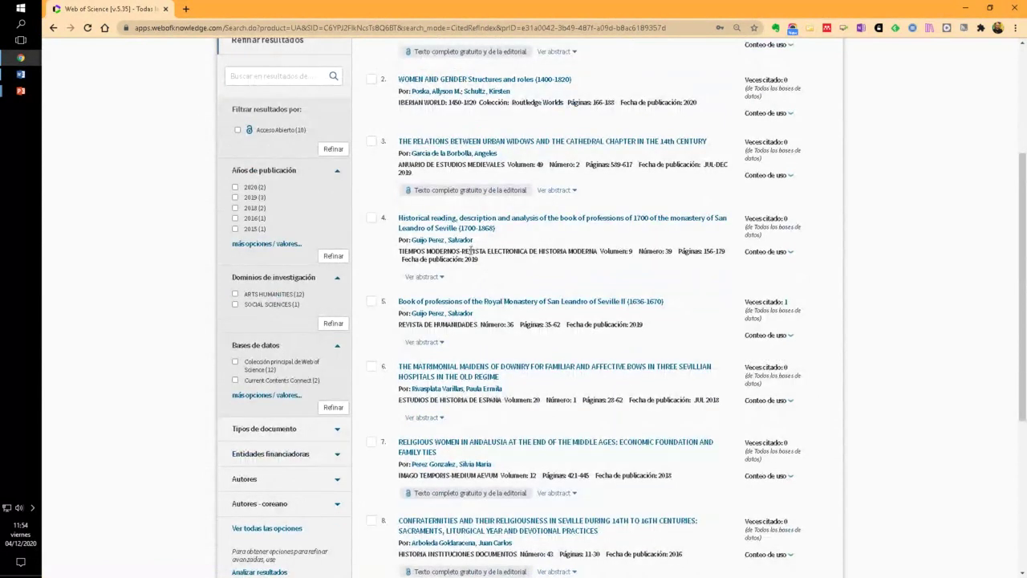
scroll(473, 289, down, 1)
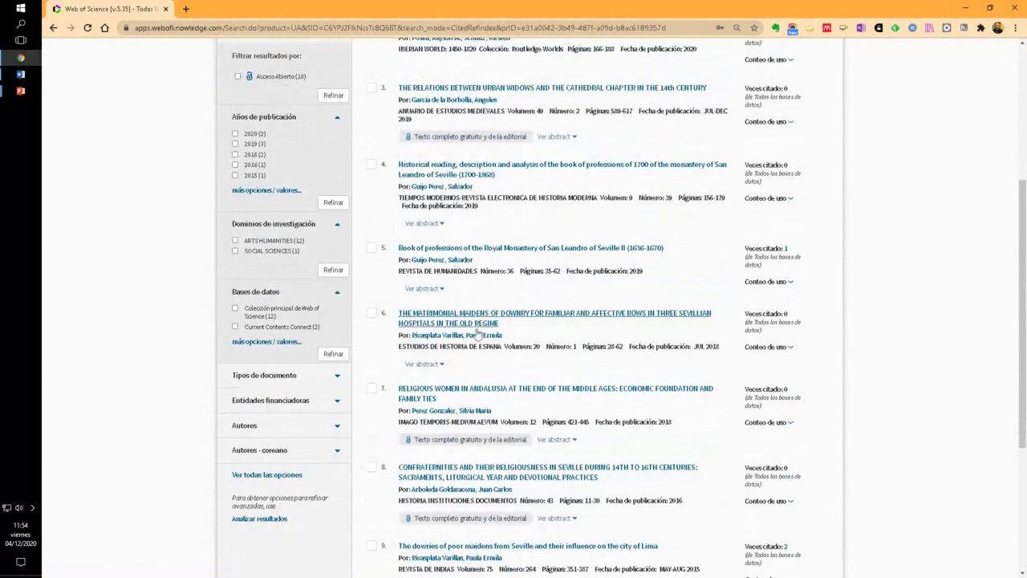
scroll(477, 331, down, 2)
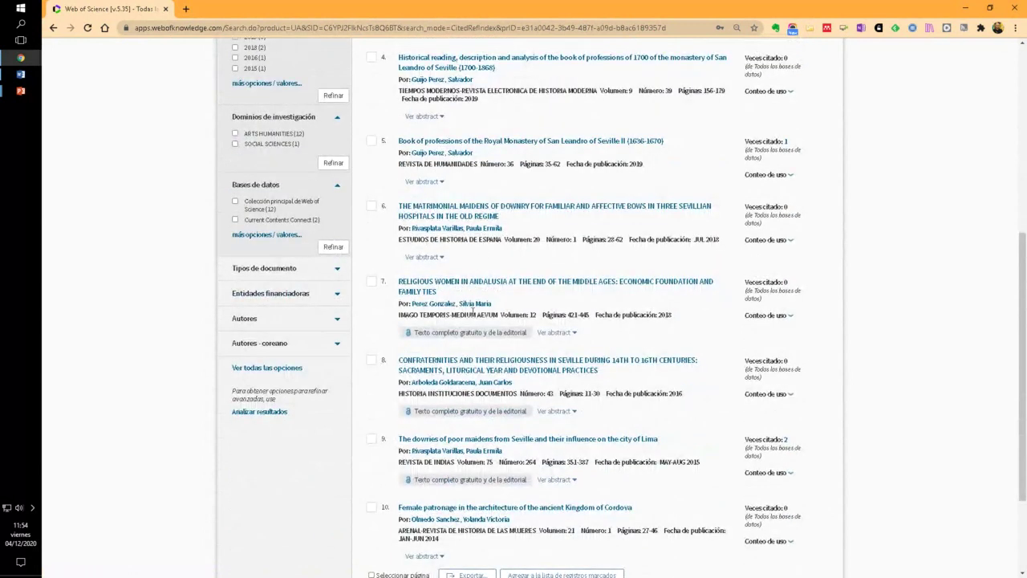
- Look over the remaining citing articles down to the end of the first results page and back
scroll(473, 313, down, 1)
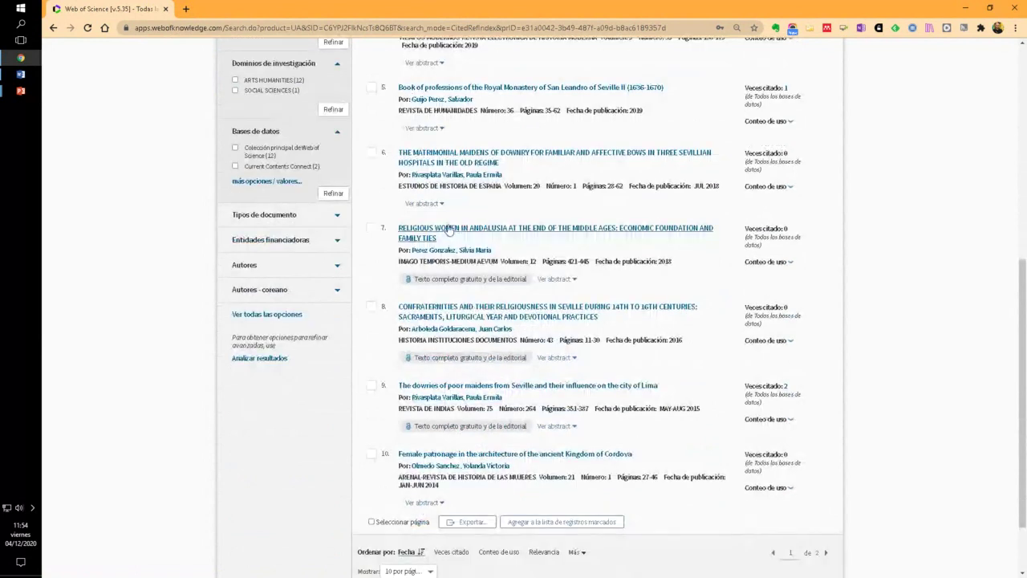
scroll(521, 417, down, 1)
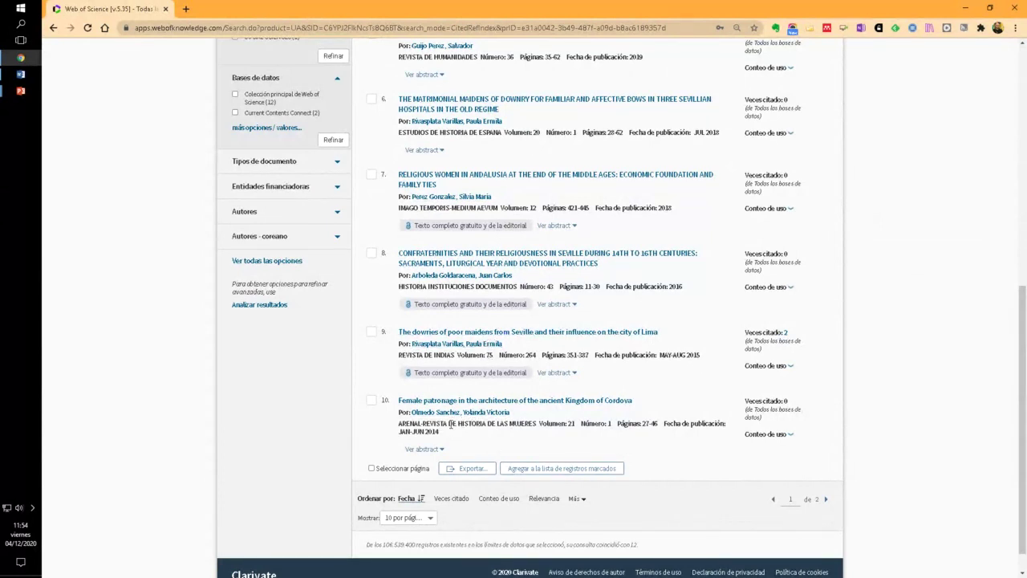
scroll(449, 434, up, 5)
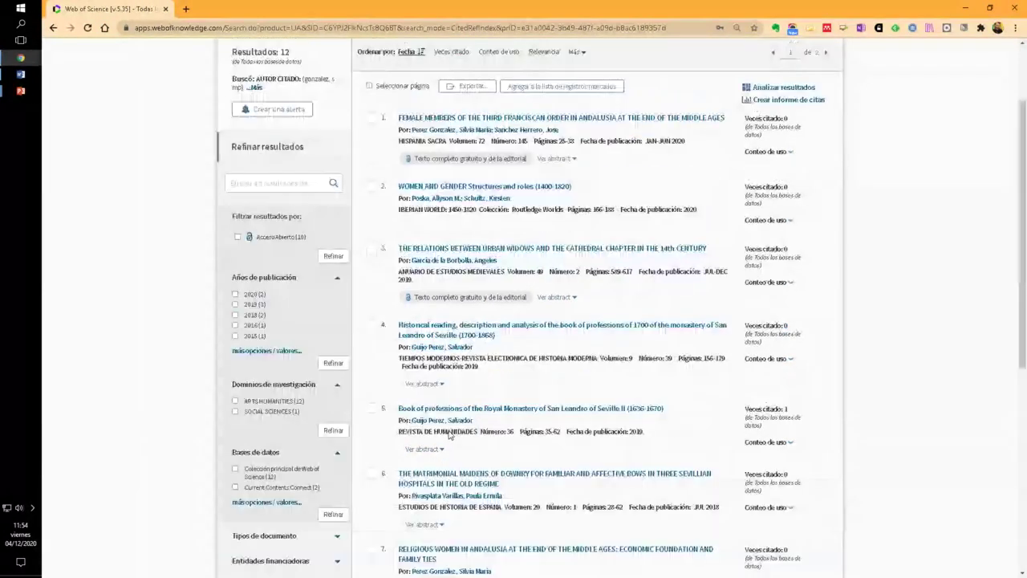
scroll(607, 286, up, 2)
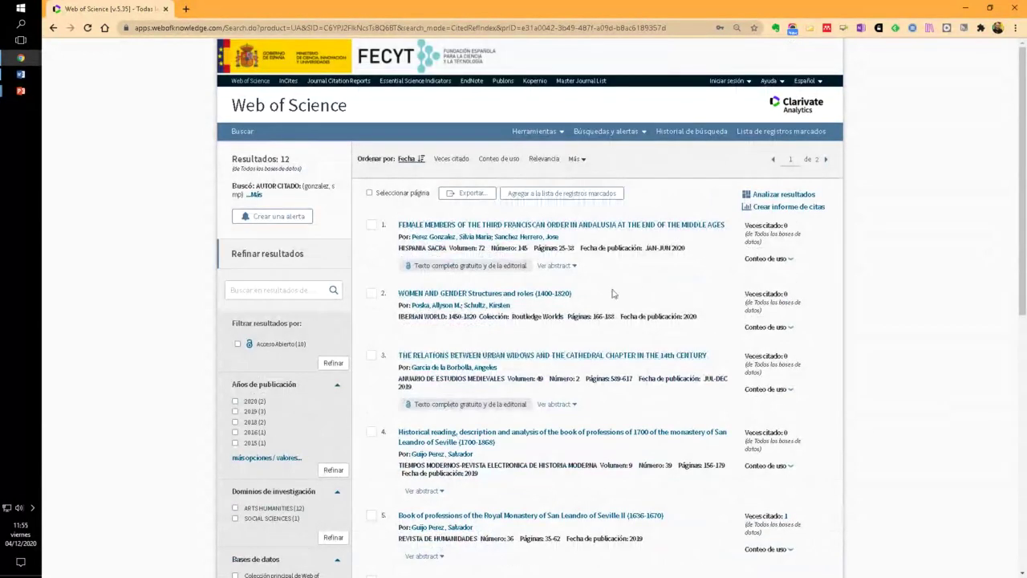
scroll(612, 301, down, 4)
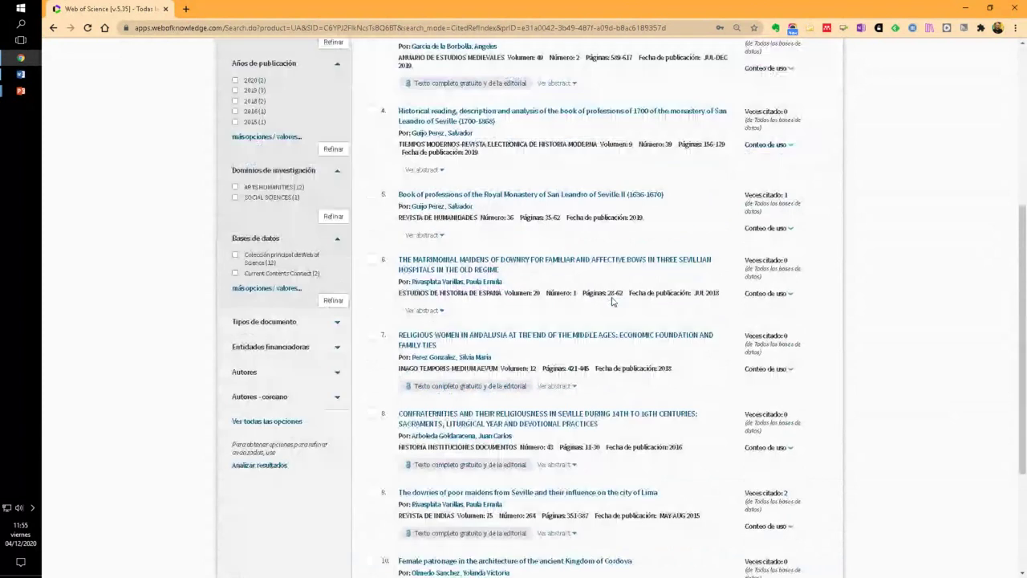
scroll(613, 300, up, 4)
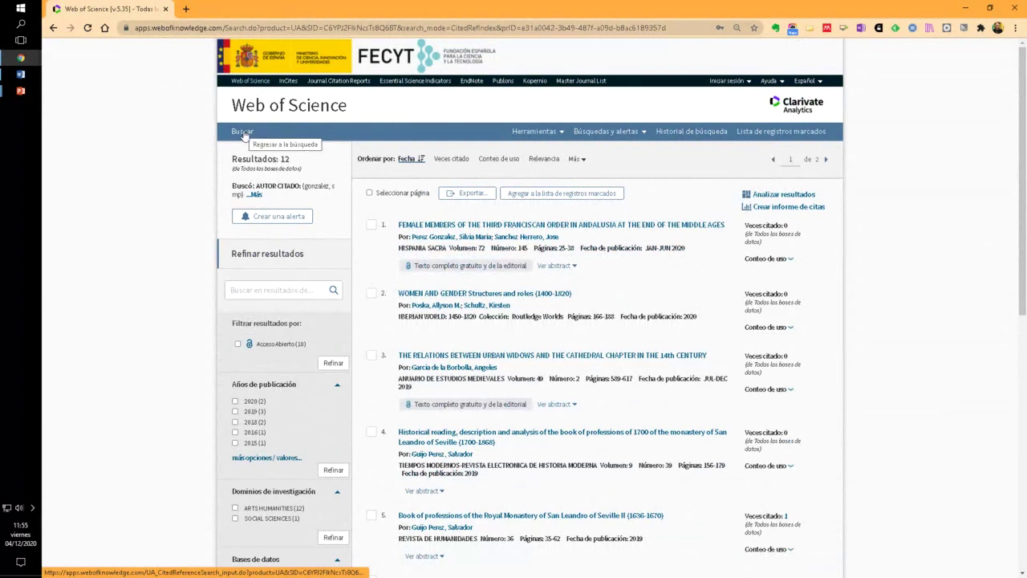
- Return to the search form, switch the database to Colección principal de Web of Science and open its cited reference search
click(243, 132)
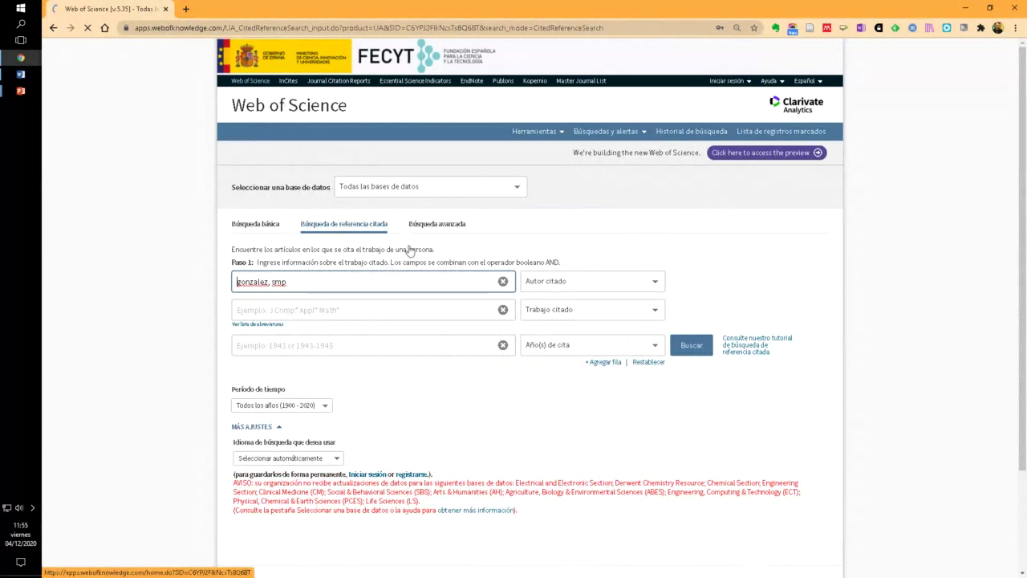
click(257, 121)
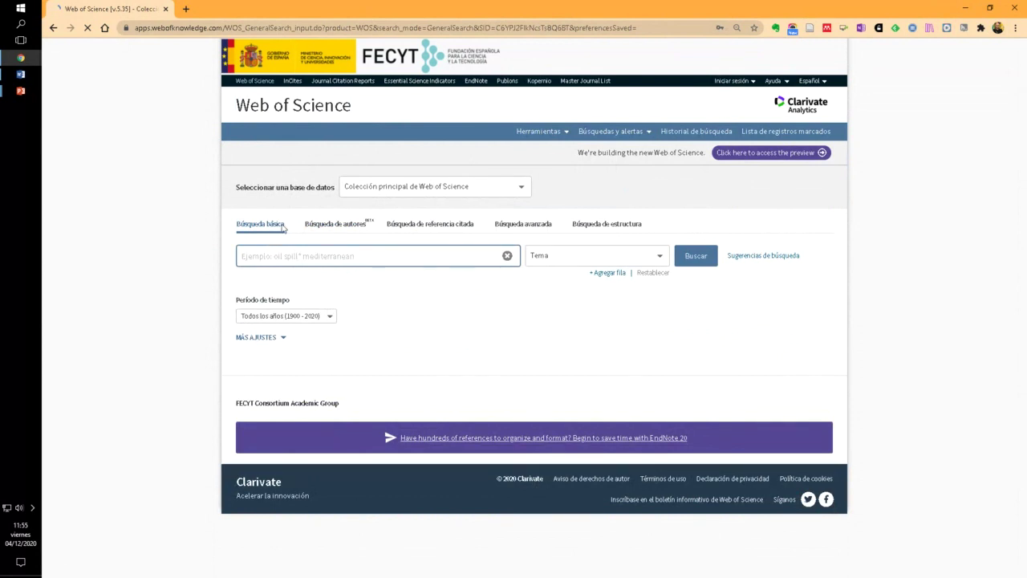
click(407, 186)
click(393, 208)
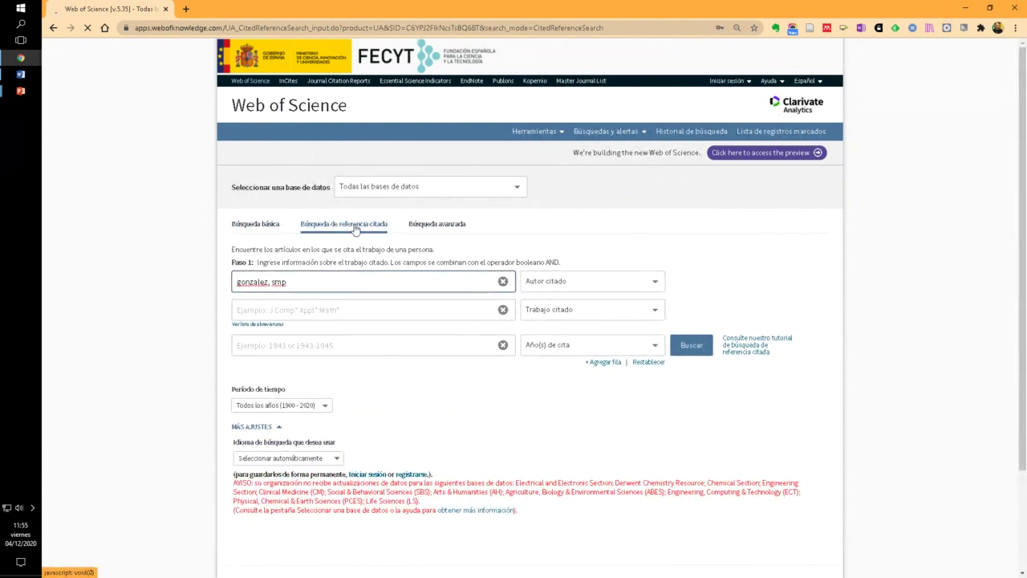
click(409, 191)
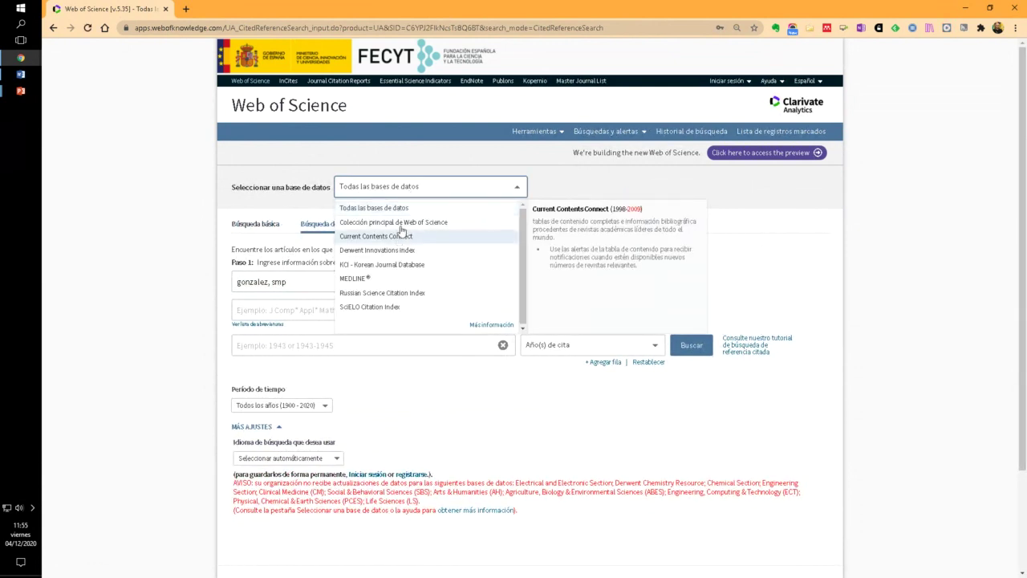
click(395, 222)
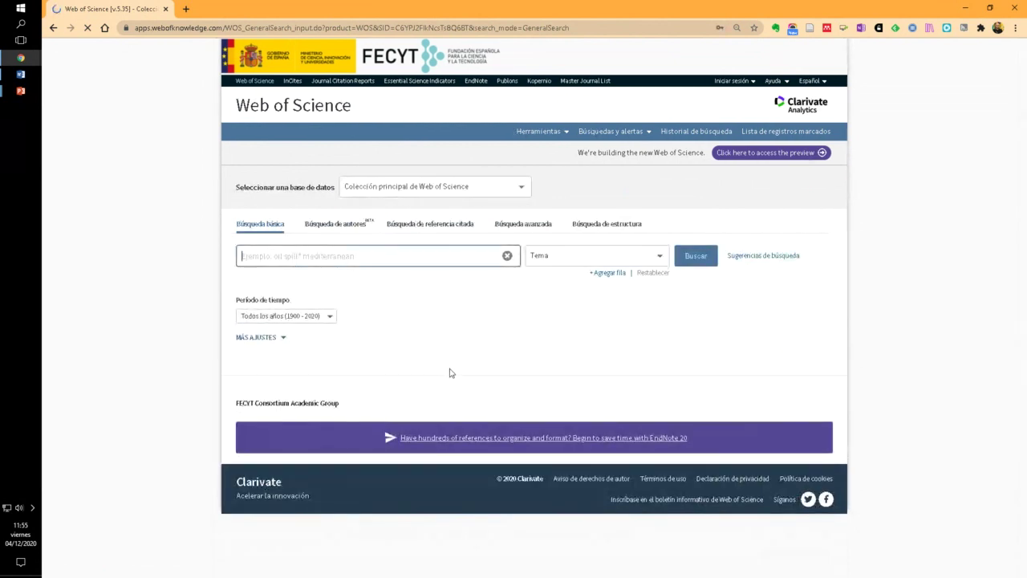
click(439, 227)
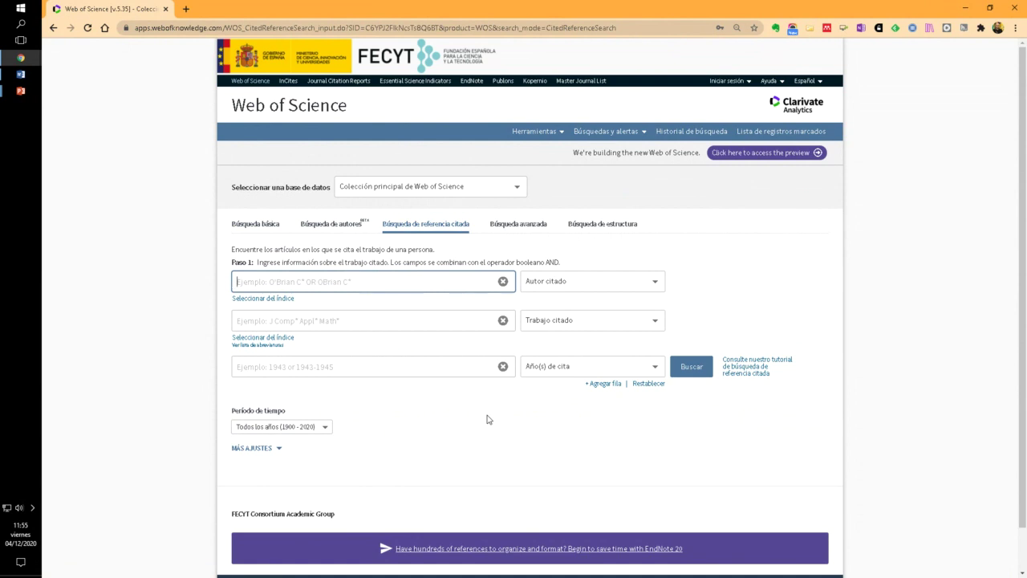
- Search for cited references using the author's two surnames followed by the first-name initial as the cited author
text(gona)
key(BackSpace)
key(BackSpace)
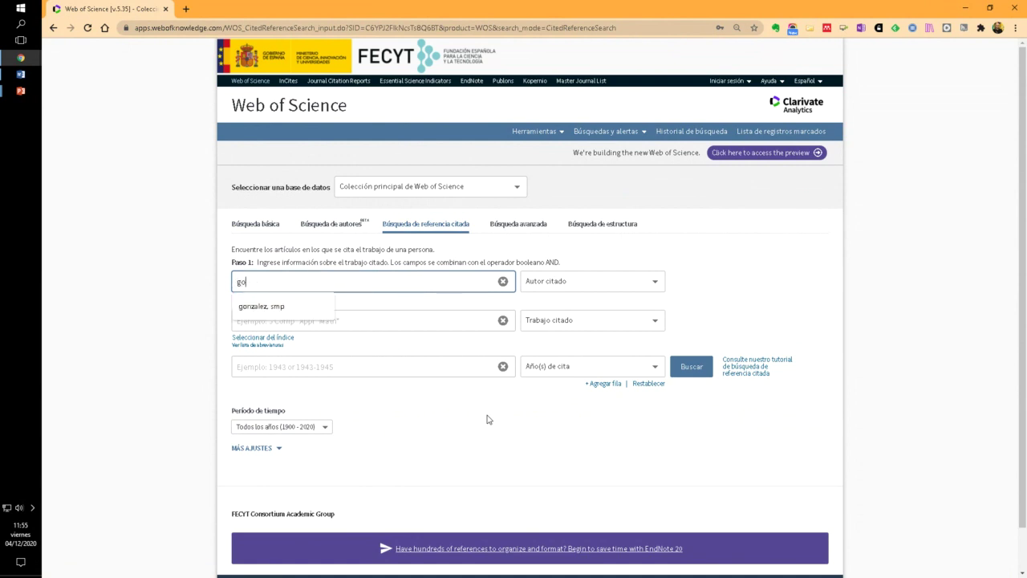
key(BackSpace)
key(BackSpace)
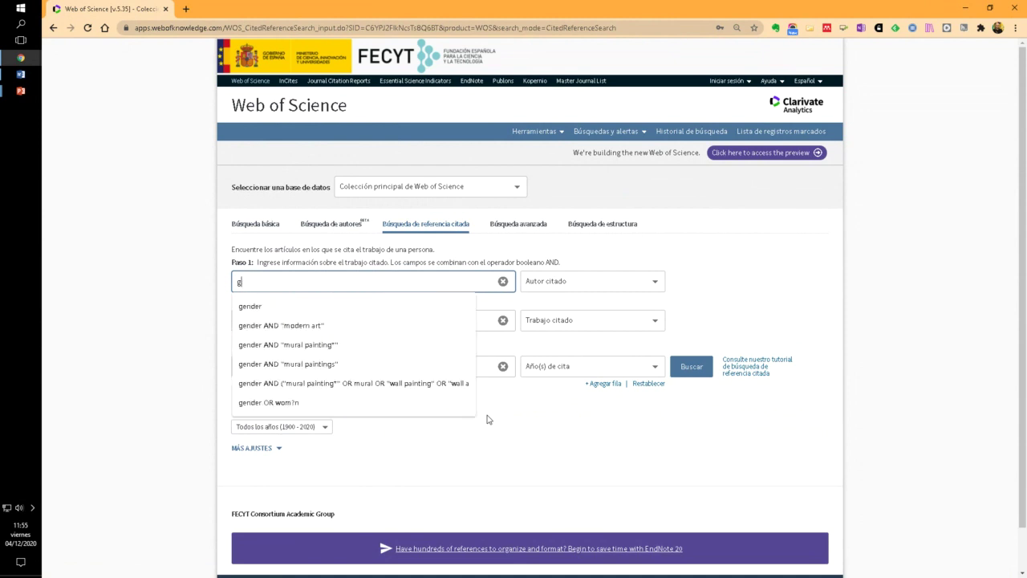
text(per)
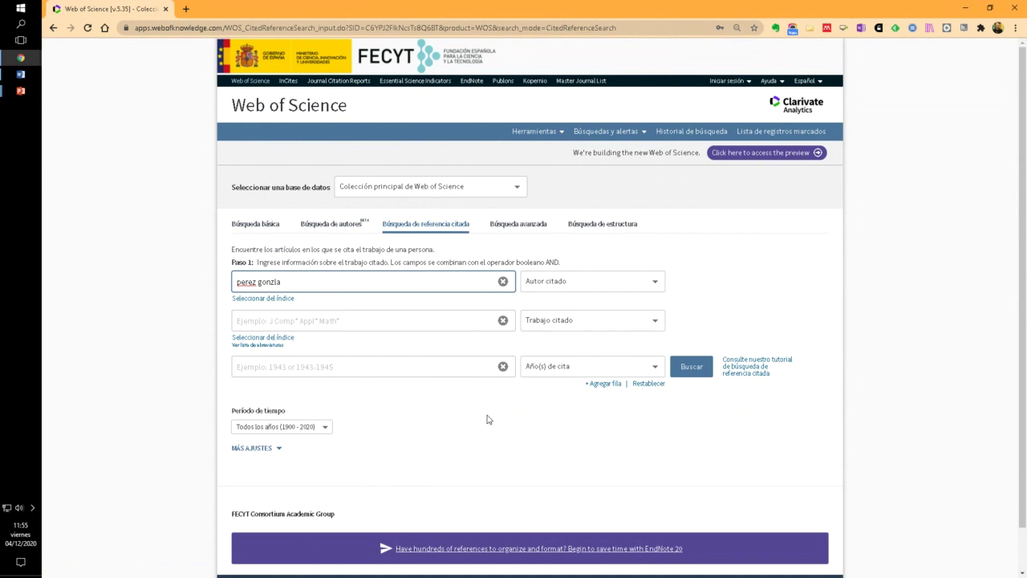
text(ez gonzalez, s)
key(Return)
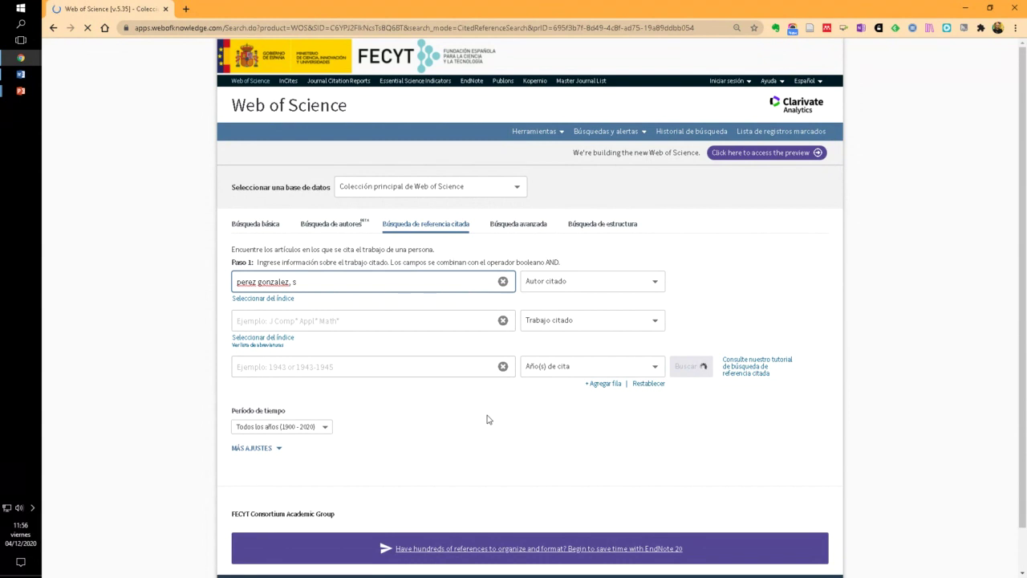
- Look through the first page of the cited reference index for the entries belonging to the author
scroll(486, 418, down, 2)
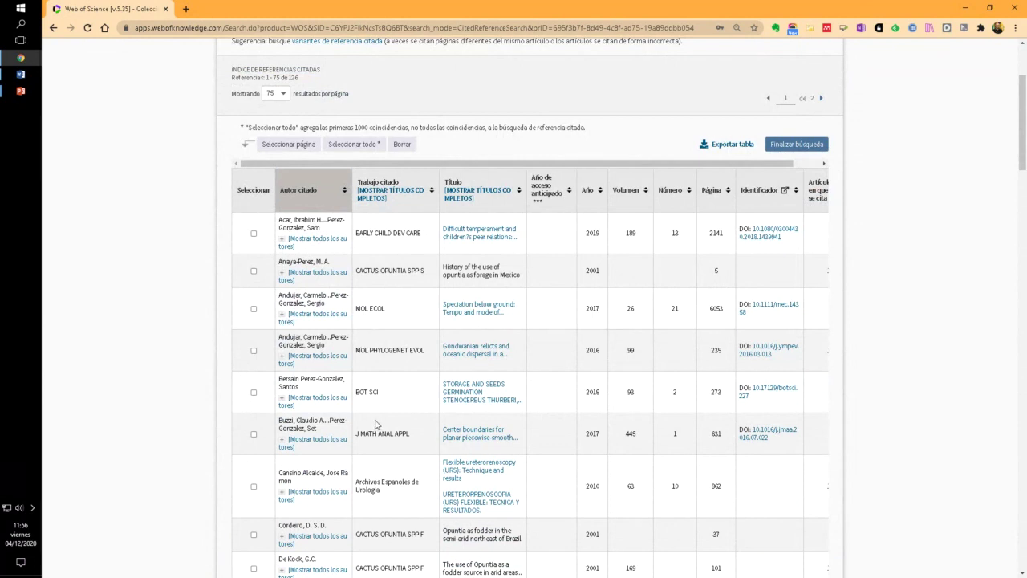
scroll(374, 345, down, 2)
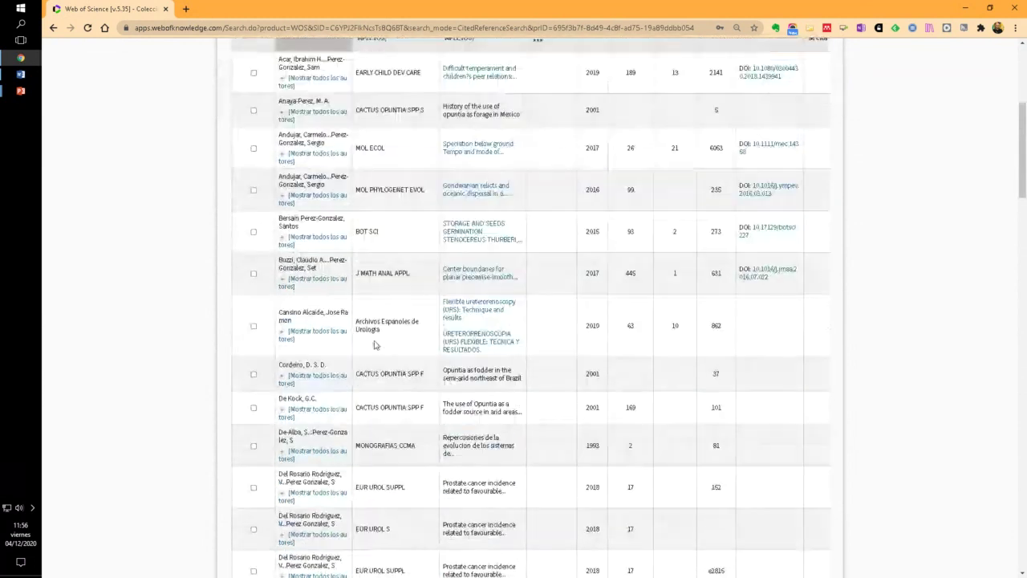
scroll(374, 345, down, 3)
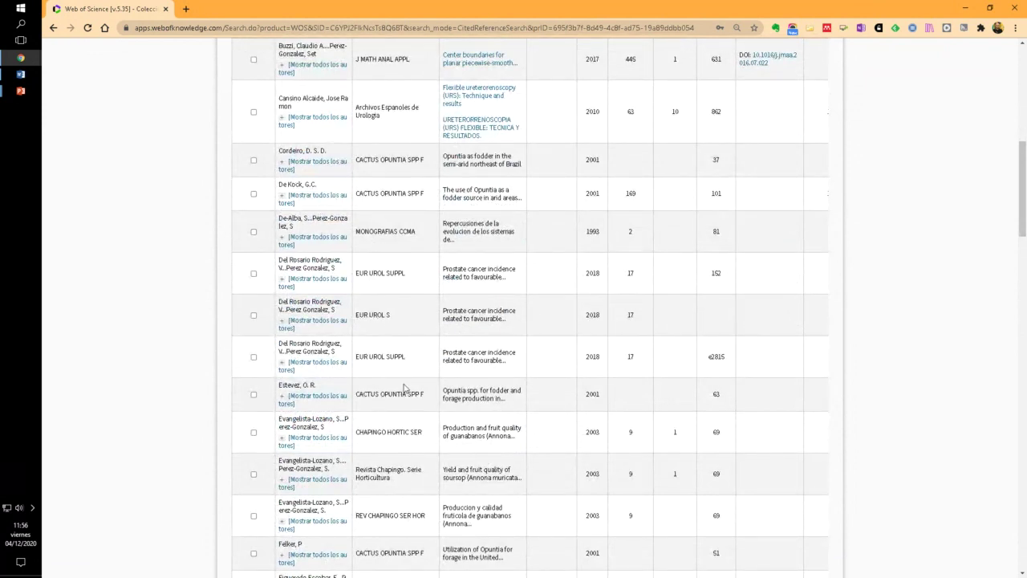
scroll(405, 389, down, 9)
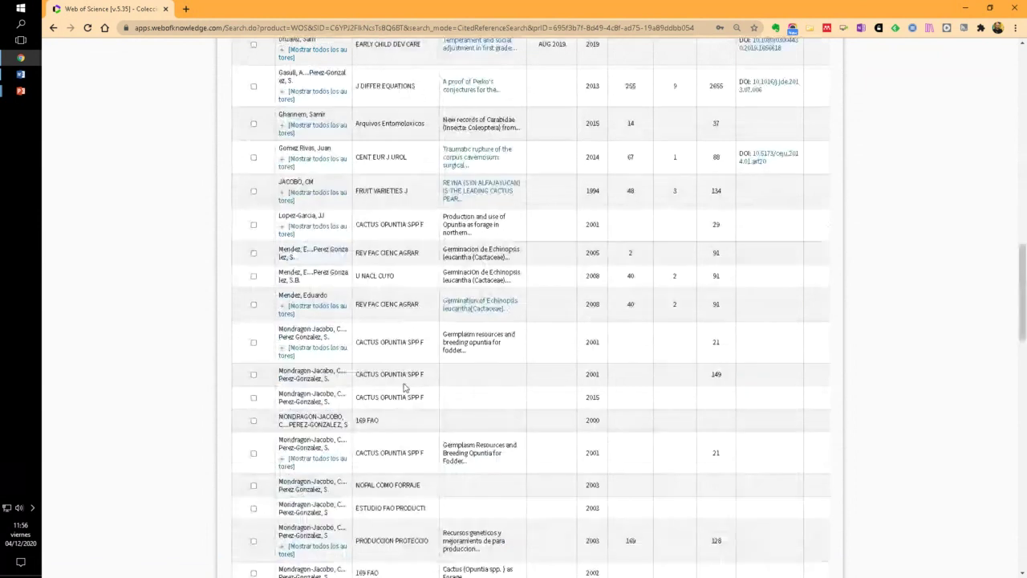
scroll(404, 388, down, 3)
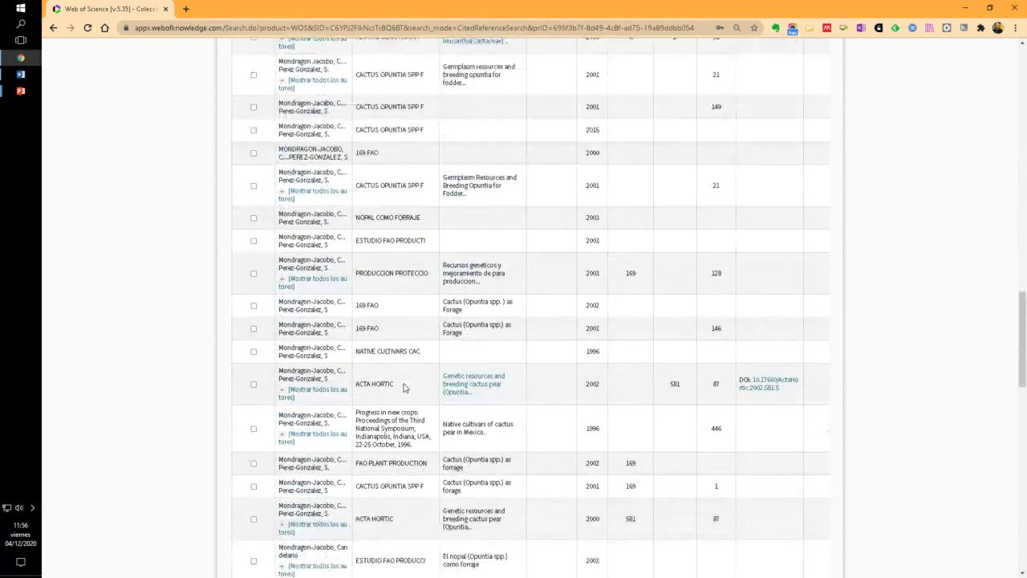
scroll(405, 389, down, 15)
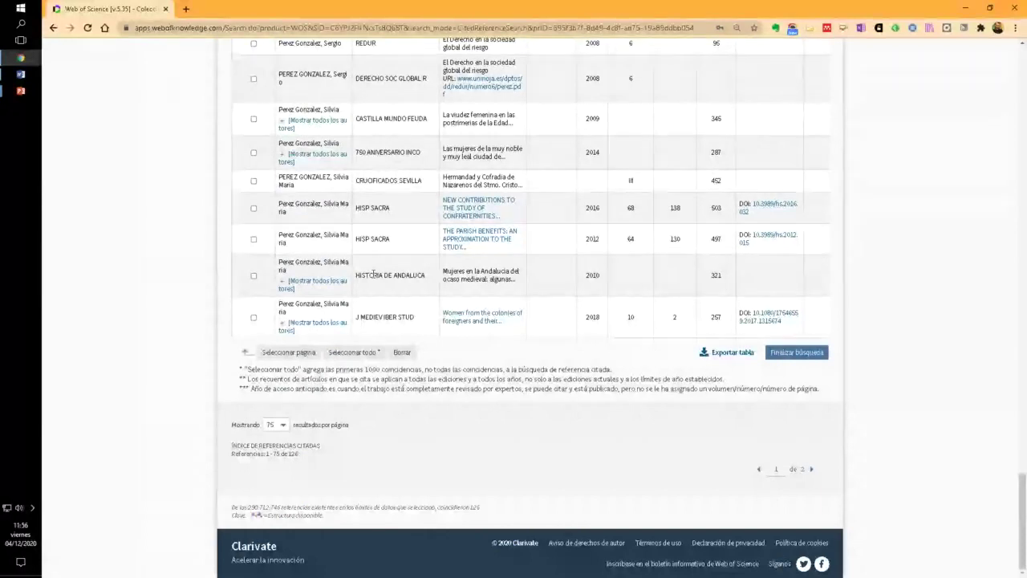
- Examine the author's cited works for differently recorded titles and name forms, including the MUJER SEVILLA FINALE and LAICOS SEVILLA BAJOM entries, and check the reference count
drag(370, 275, 418, 277)
drag(365, 318, 414, 317)
drag(365, 207, 355, 151)
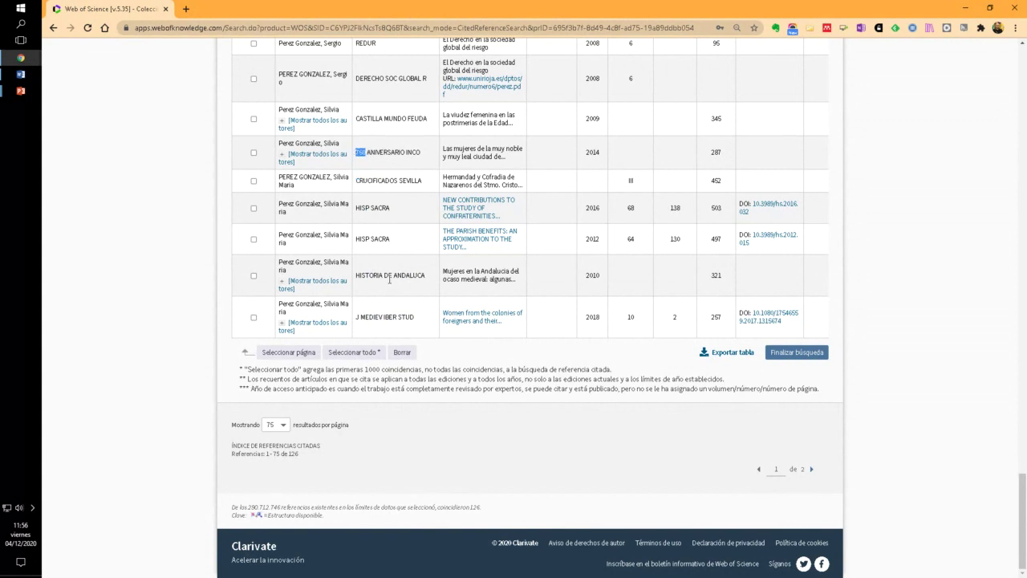
scroll(386, 240, up, 2)
scroll(367, 276, up, 1)
drag(363, 278, 407, 278)
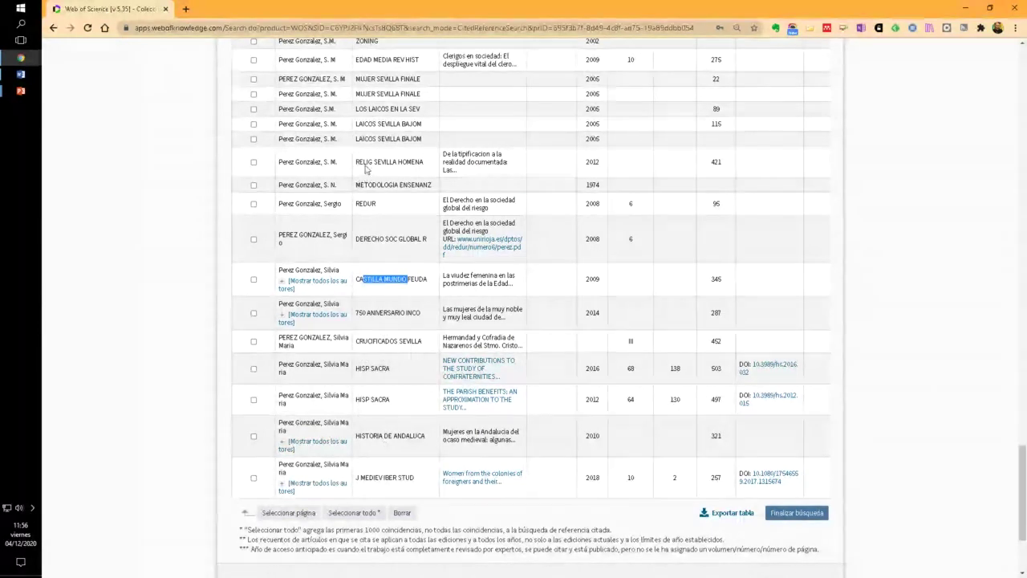
drag(365, 162, 429, 169)
scroll(397, 261, up, 1)
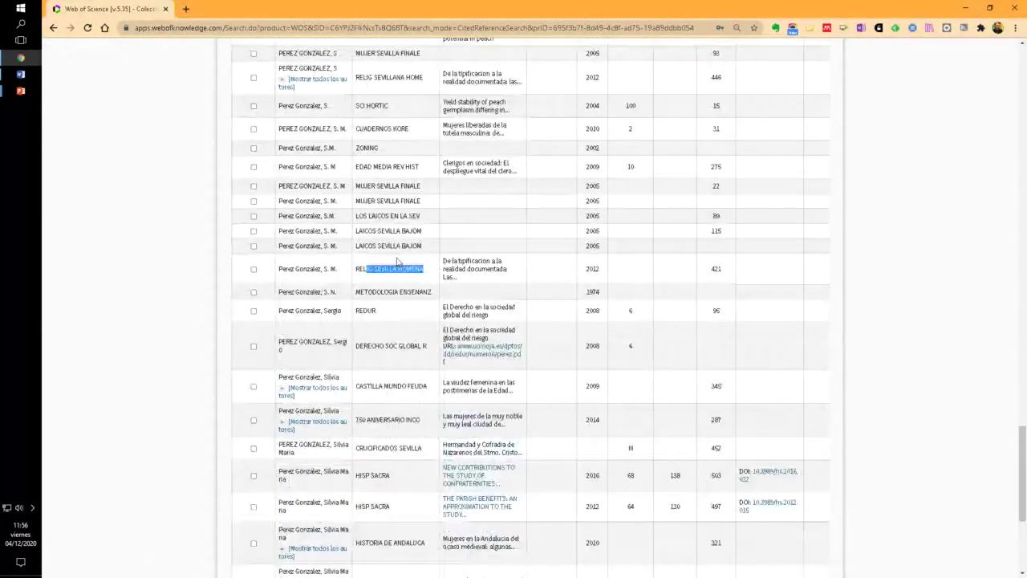
drag(363, 246, 410, 245)
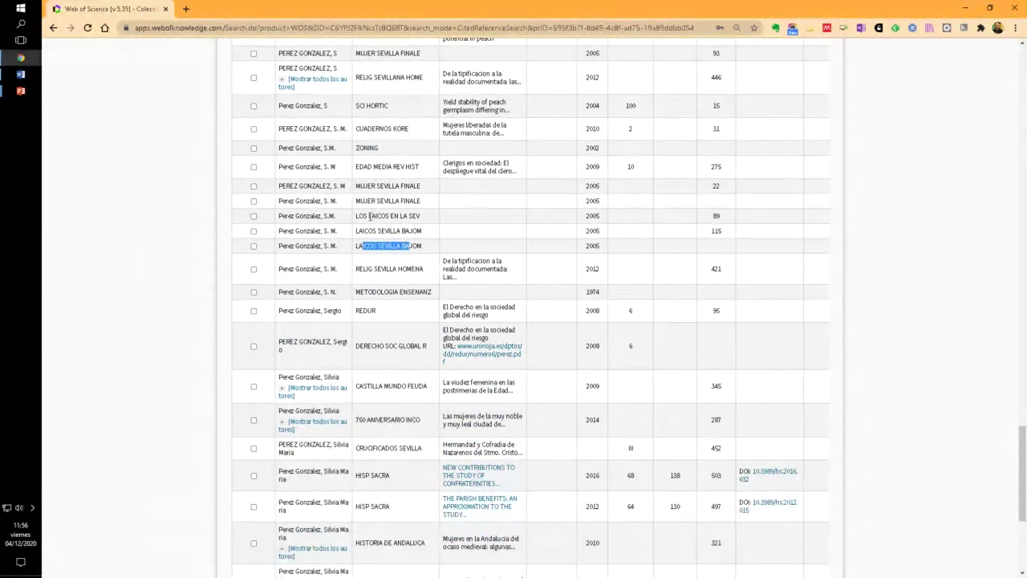
drag(372, 201, 412, 202)
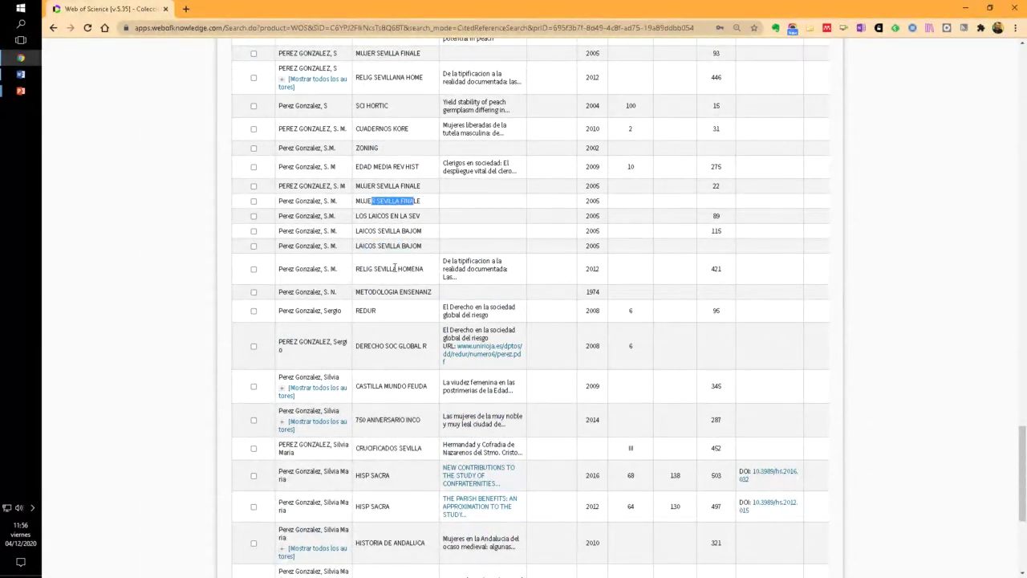
scroll(394, 268, up, 2)
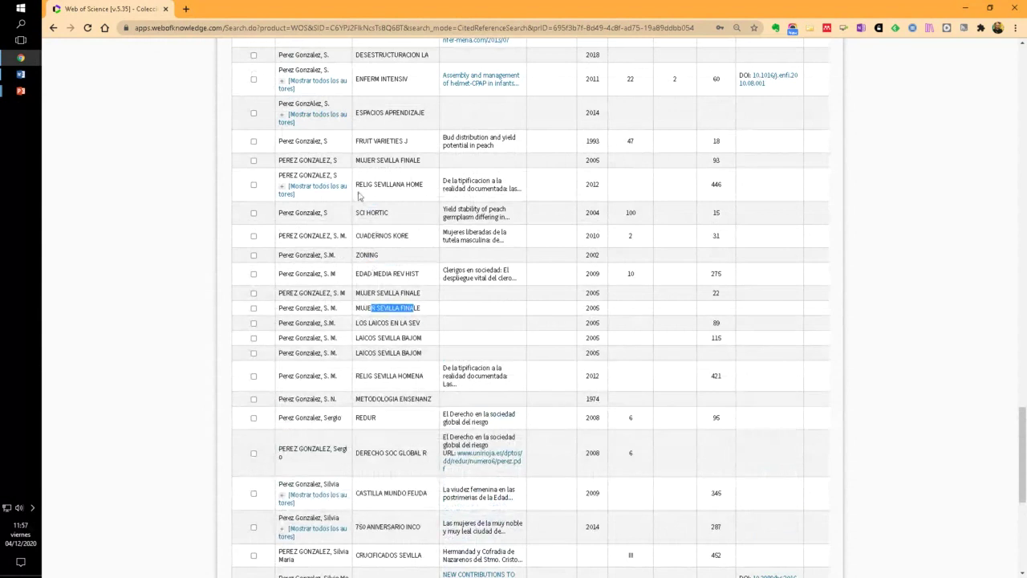
scroll(417, 397, up, 20)
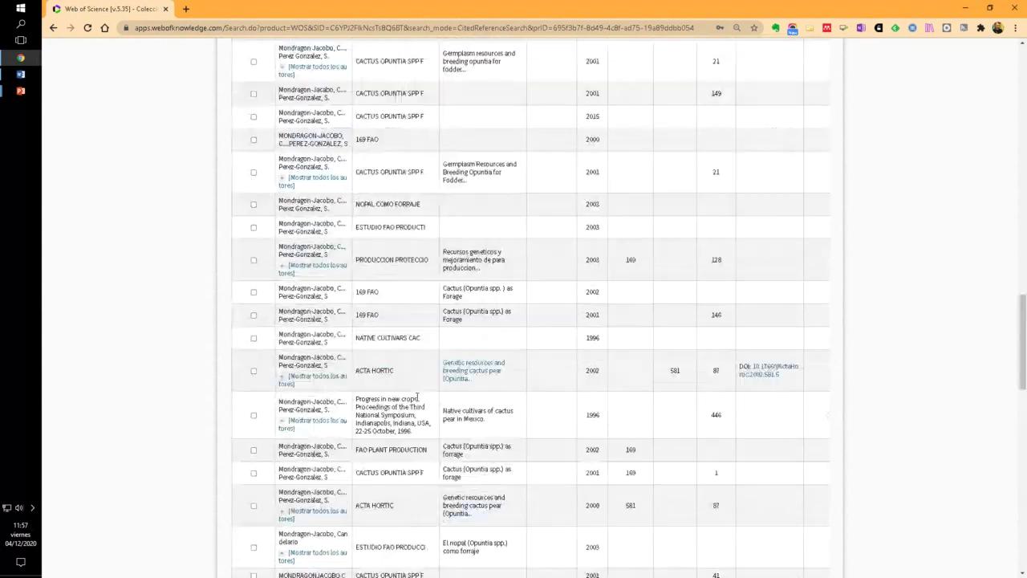
scroll(417, 397, up, 10)
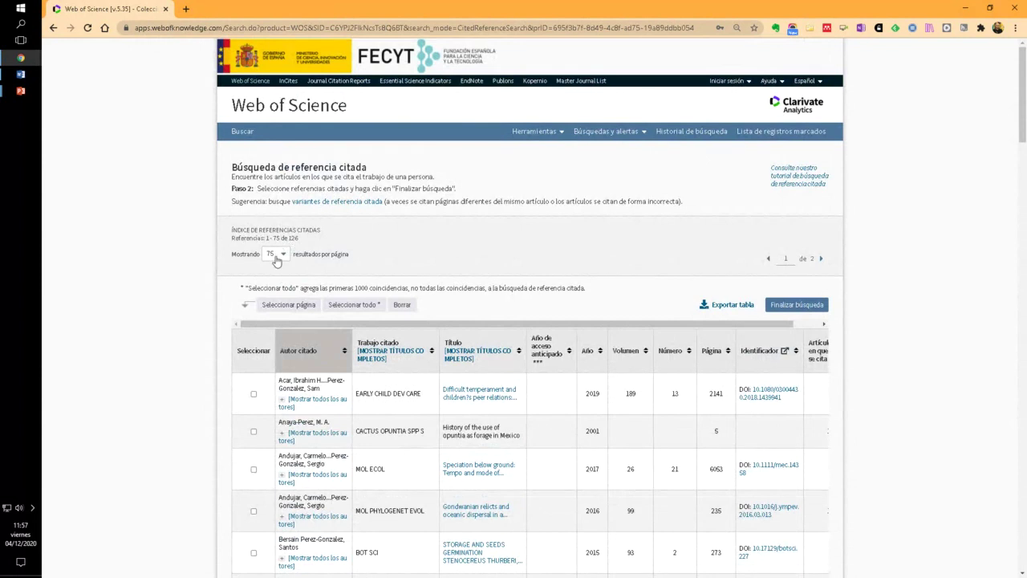
double_click(293, 237)
- Return to the cited reference search form and clear the cited author, leaving the cited work empty
click(236, 135)
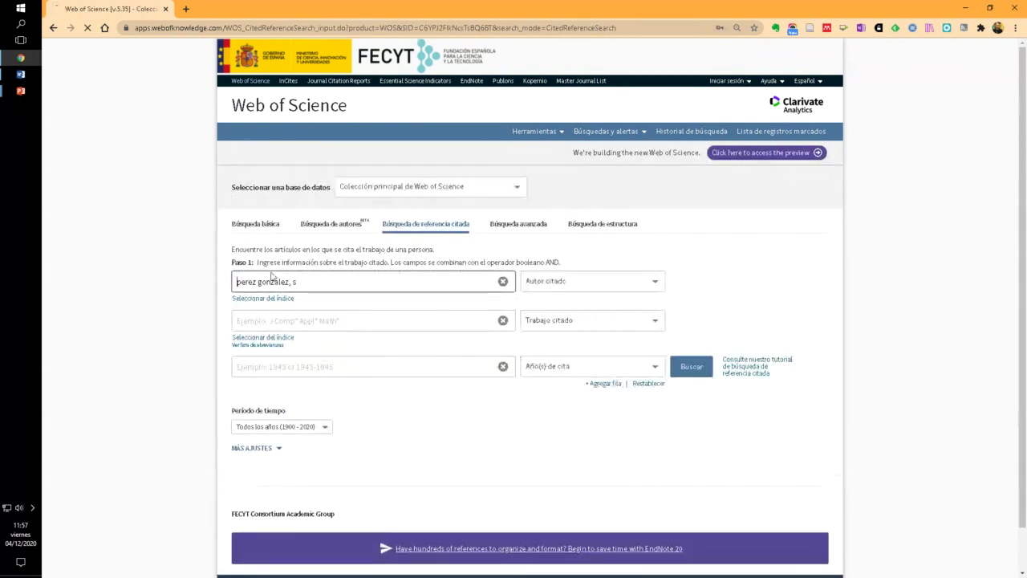
drag(238, 281, 299, 281)
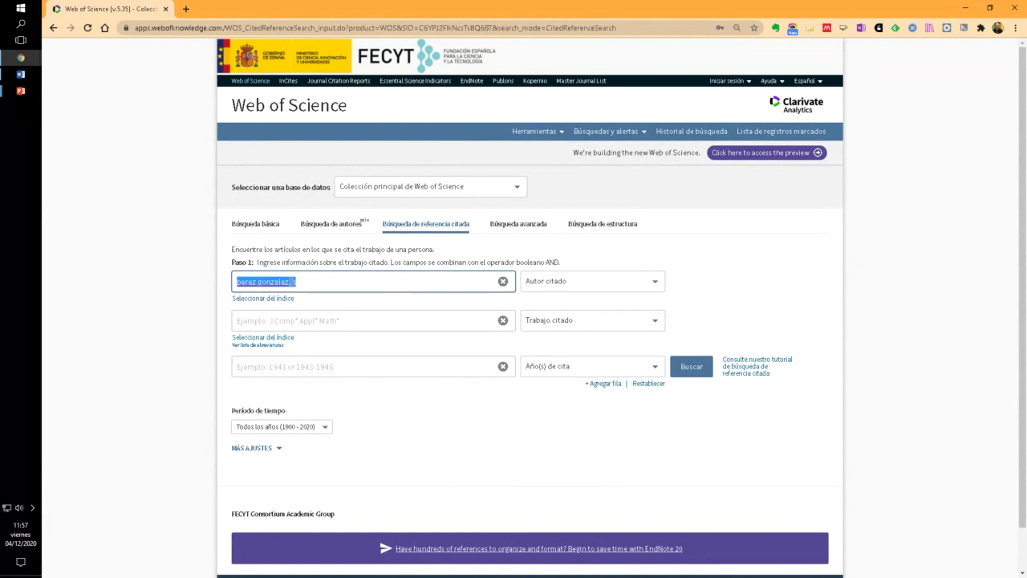
key(BackSpace)
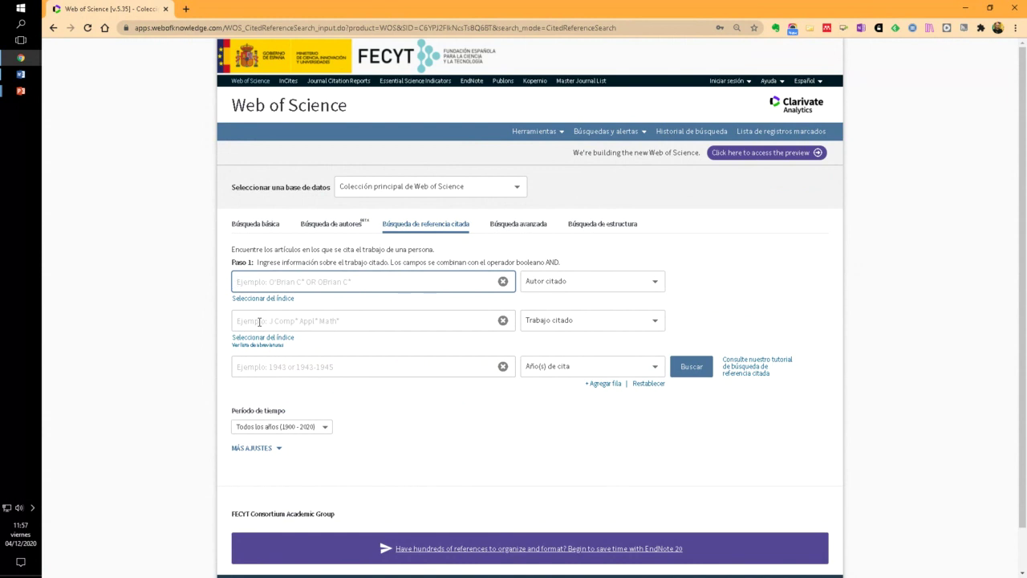
click(259, 321)
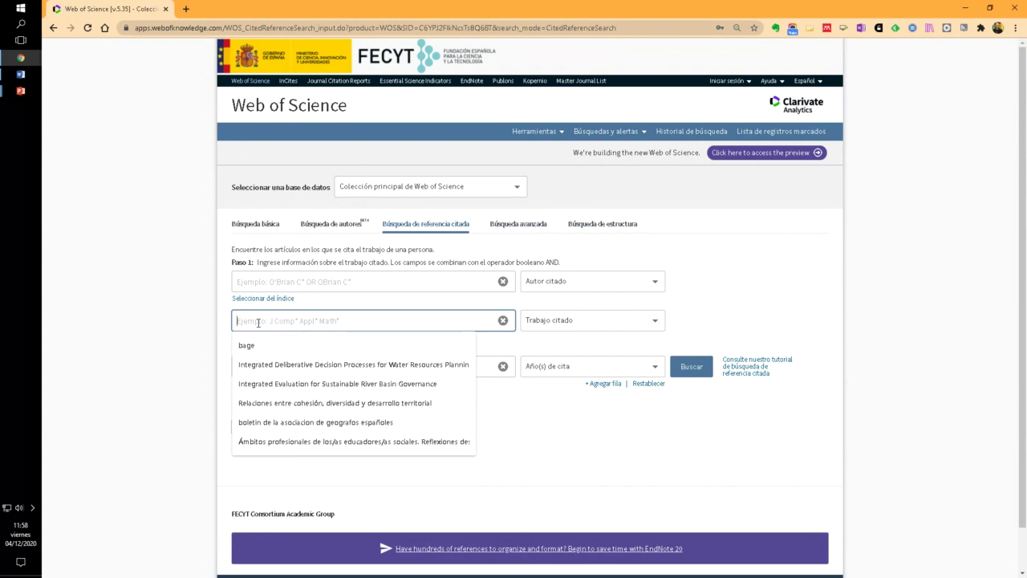
click(990, 332)
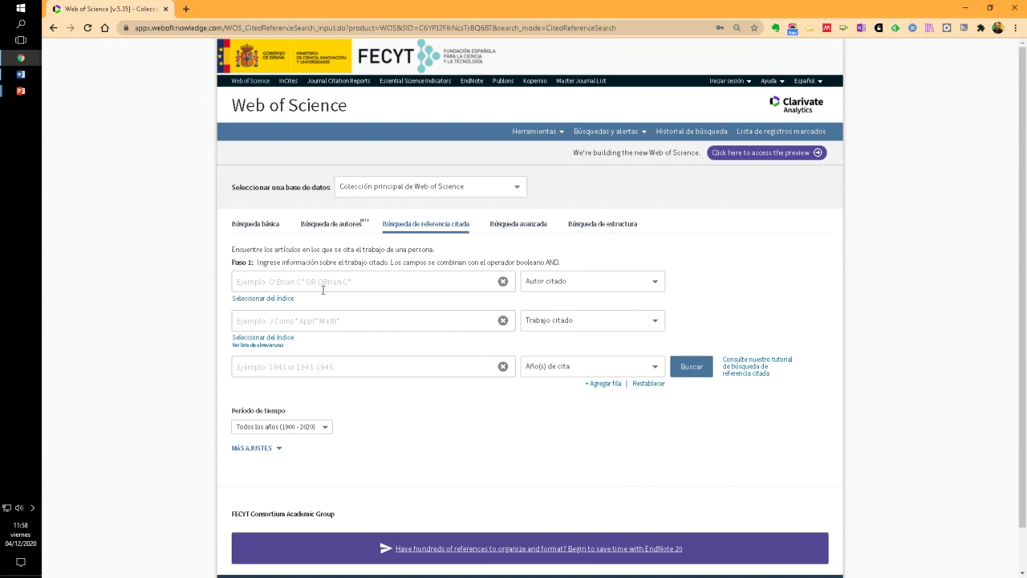
- Change the second search criterion from cited work to cited title (Título citado)
click(573, 326)
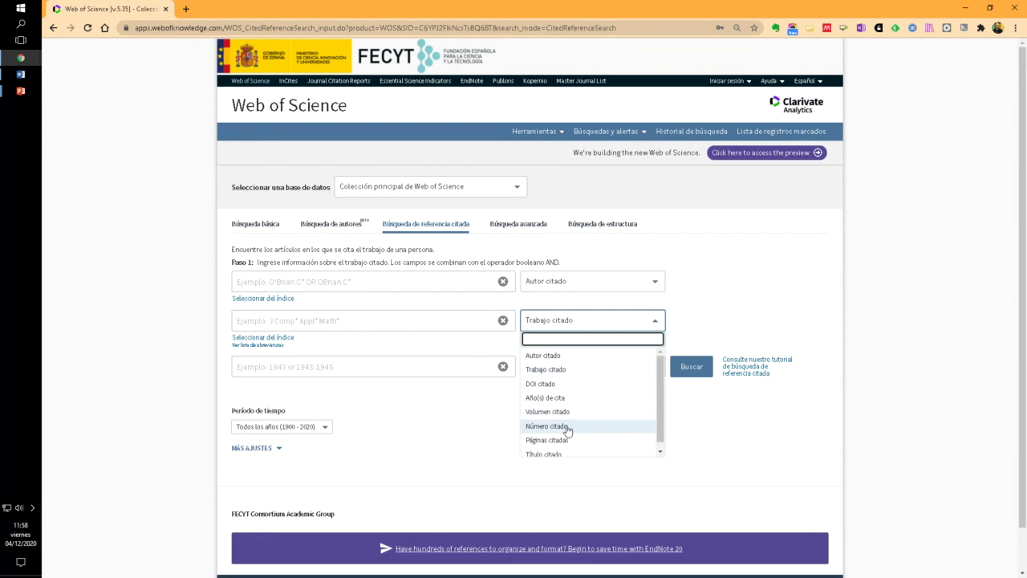
click(544, 453)
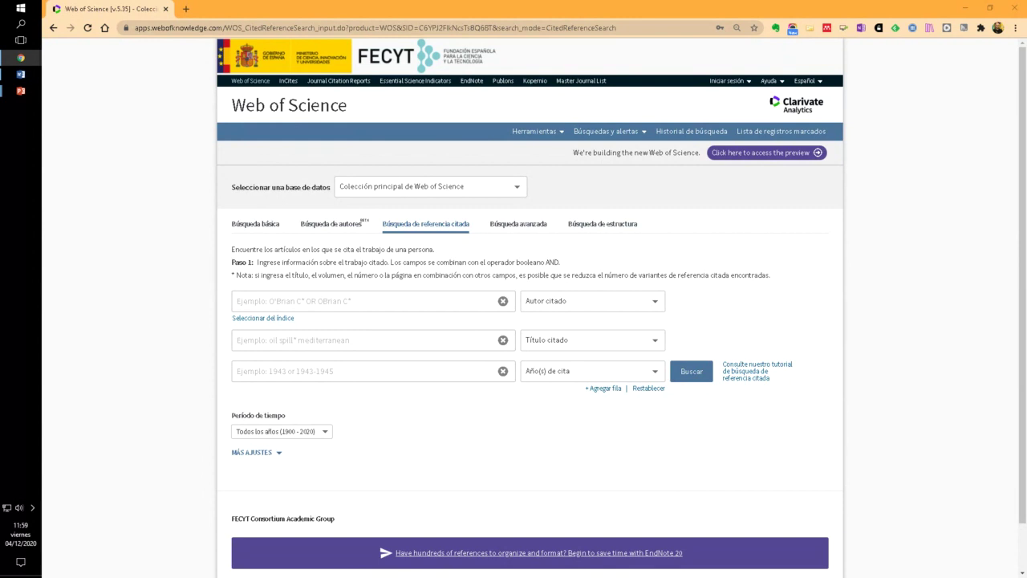
click(263, 342)
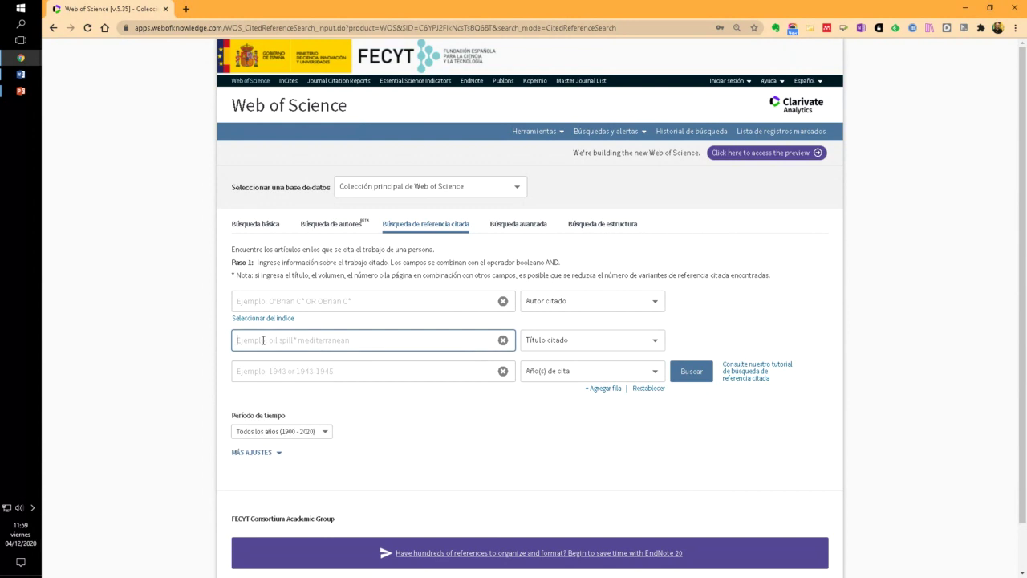
click(284, 343)
right_click(281, 342)
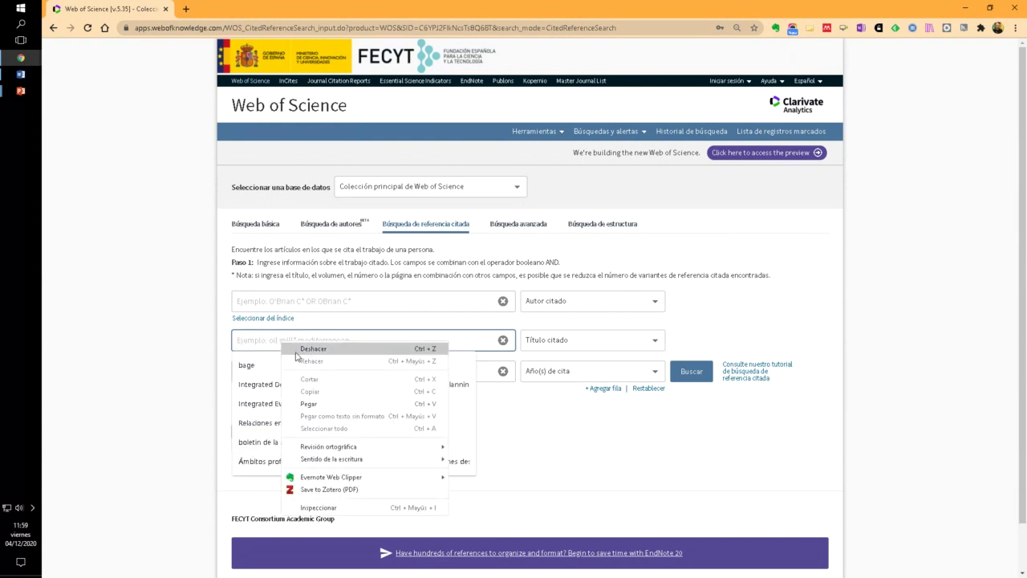
click(326, 404)
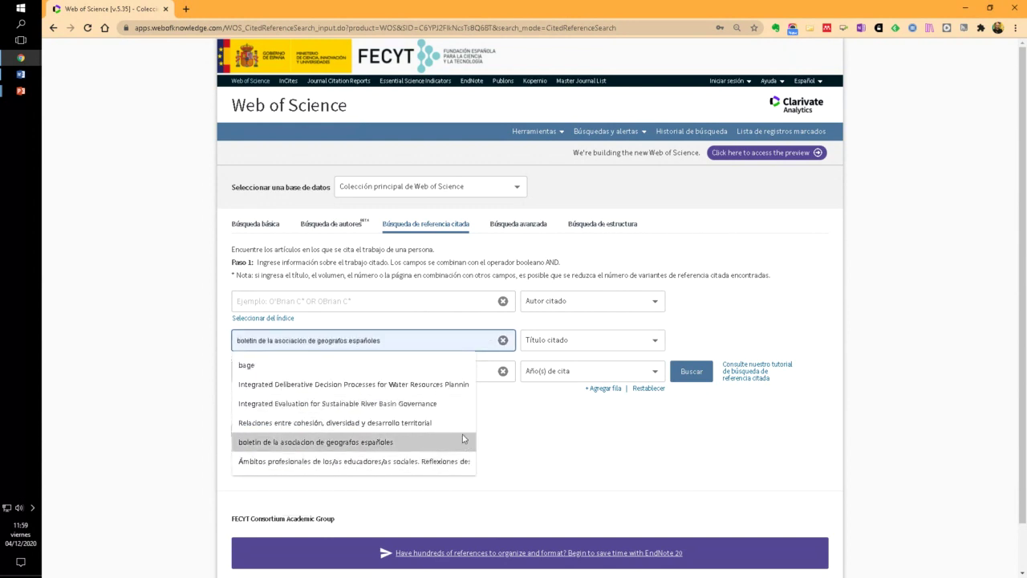
click(565, 455)
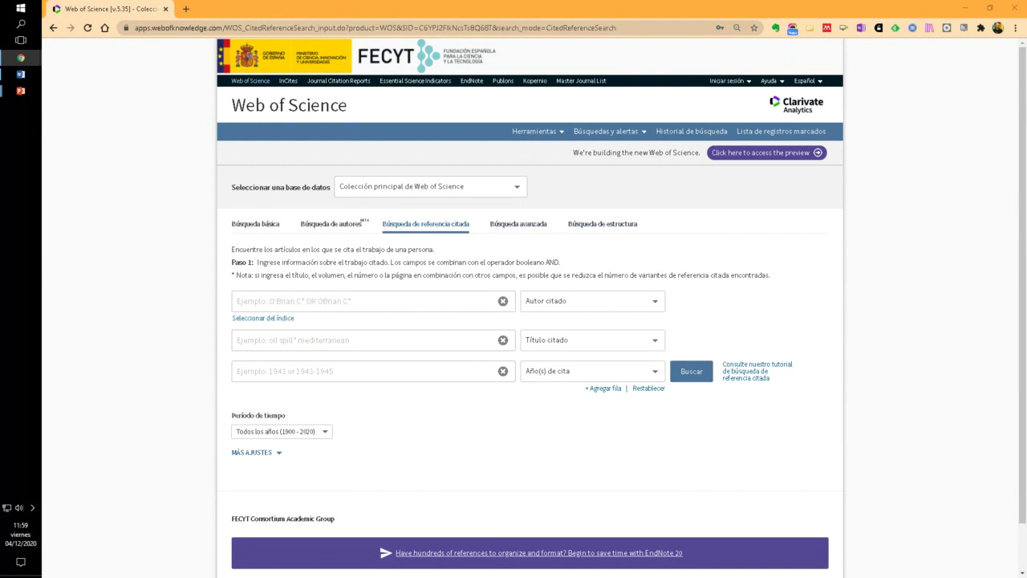
- Enter "efectos de una intervención quirúrgica menor" as the cited title
click(271, 340)
text(efectos de ni)
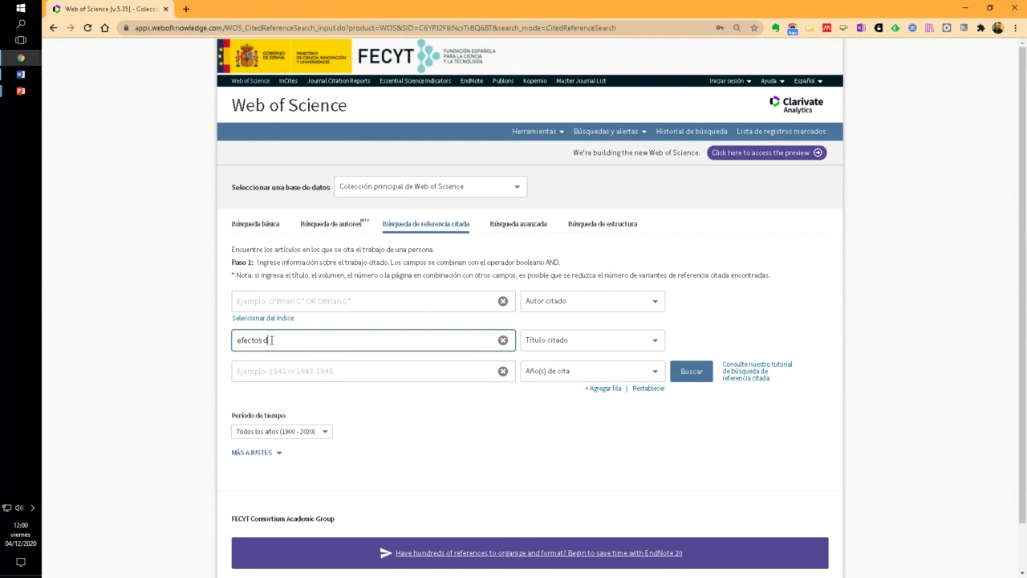
key(BackSpace)
key(BackSpace)
text(una intervenciónb q)
key(BackSpace)
key(BackSpace)
key(BackSpace)
text(quirúrgica menor)
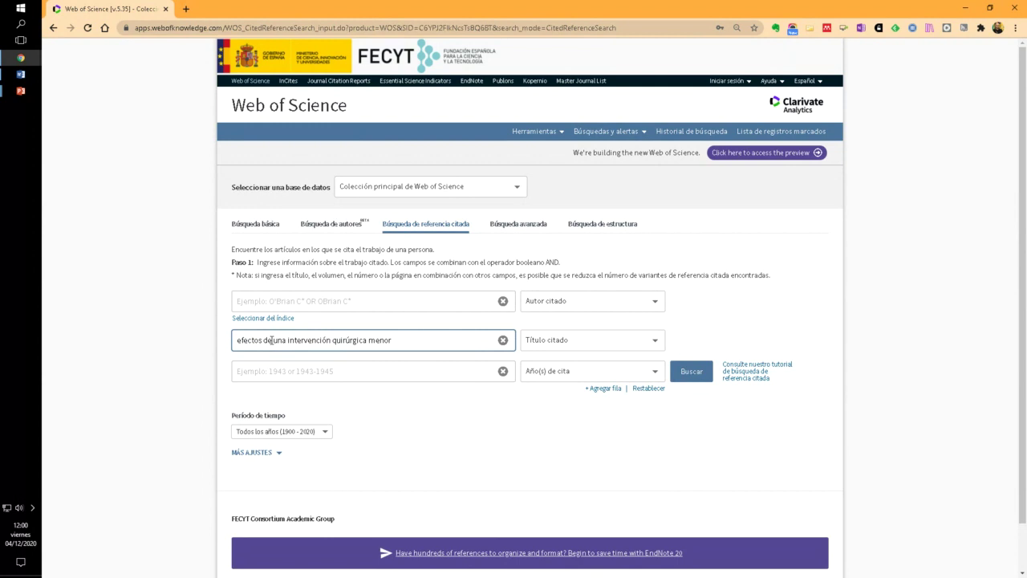
- Add the author's hyphenated surnames as the cited author and run the cited reference search together with the title
click(254, 300)
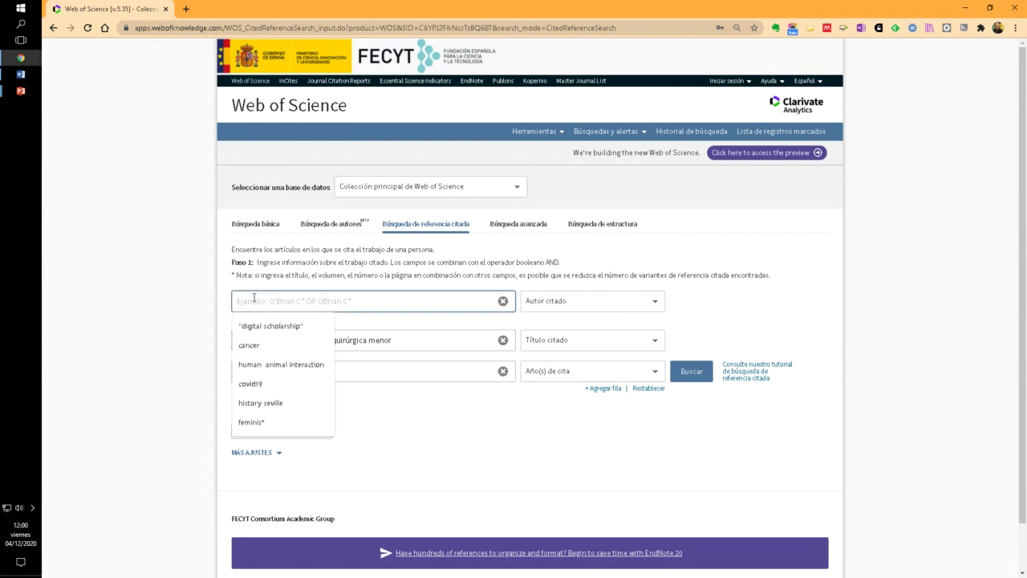
text(brazo-)
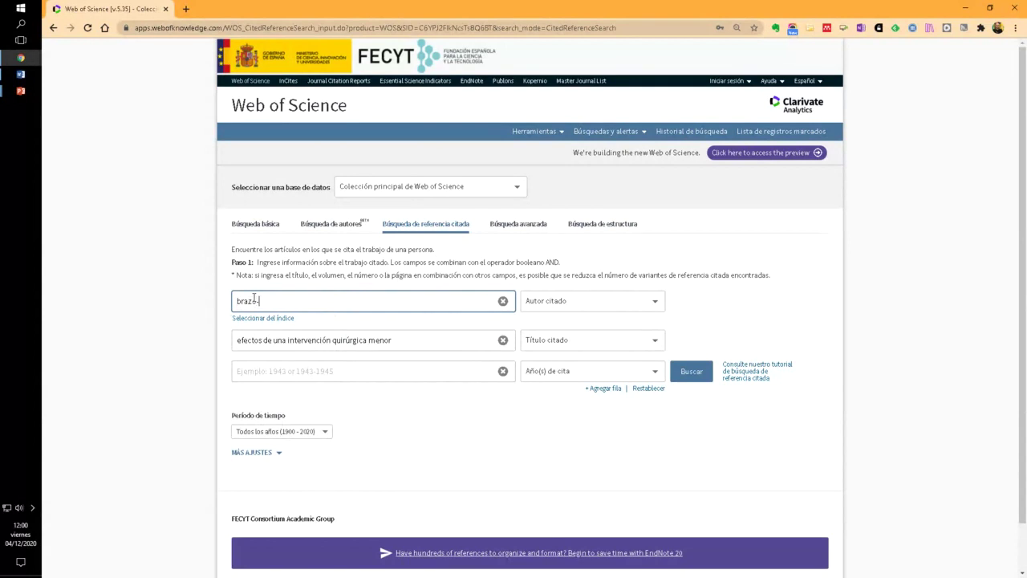
text(sayavera)
click(121, 353)
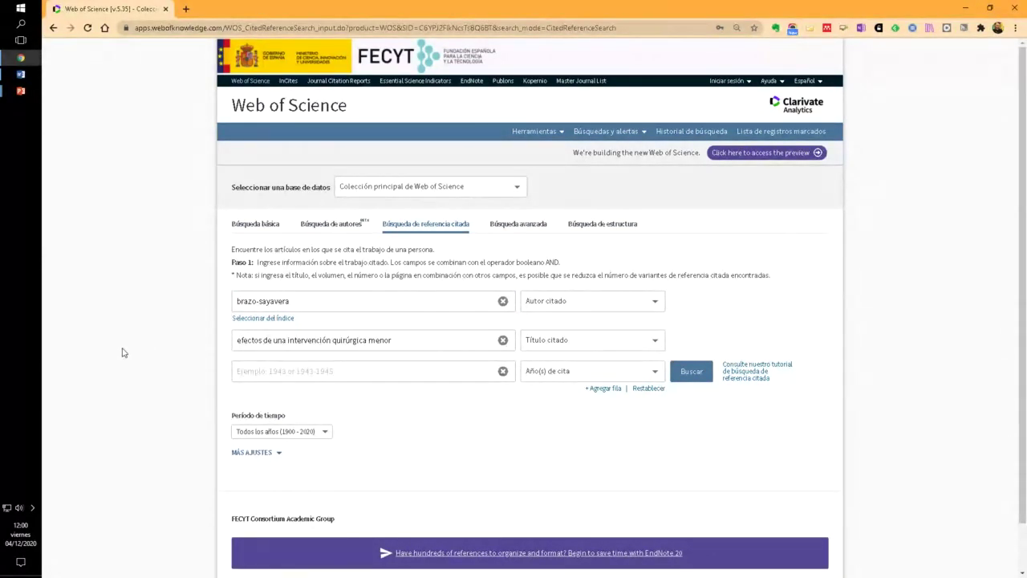
click(691, 373)
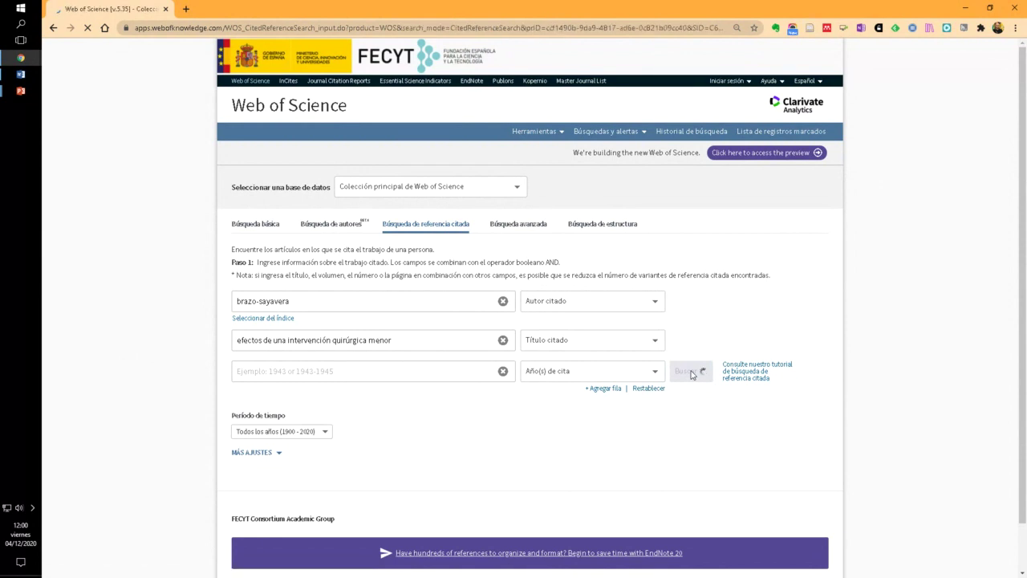
- Clear the cited author and repeat the search with the cited title alone
drag(297, 417, 162, 409)
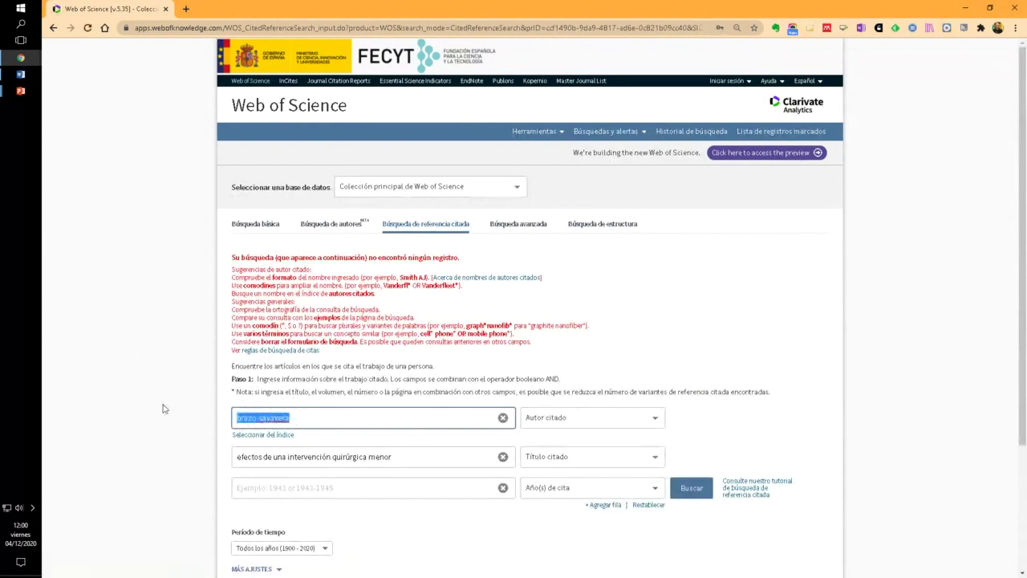
key(BackSpace)
click(691, 489)
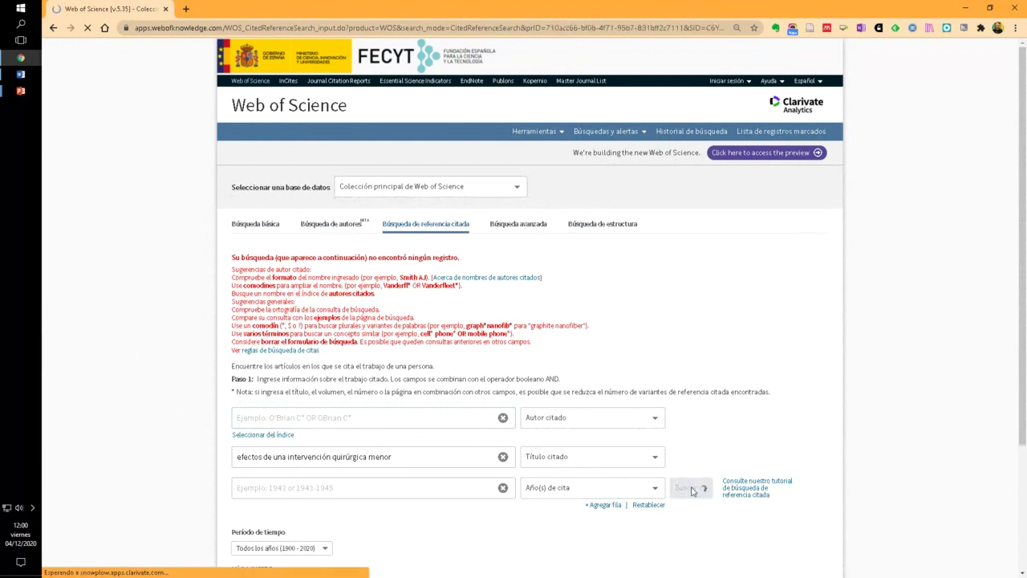
- Search for the same title text as a cited work (Trabajo citado) instead of a cited title
click(553, 418)
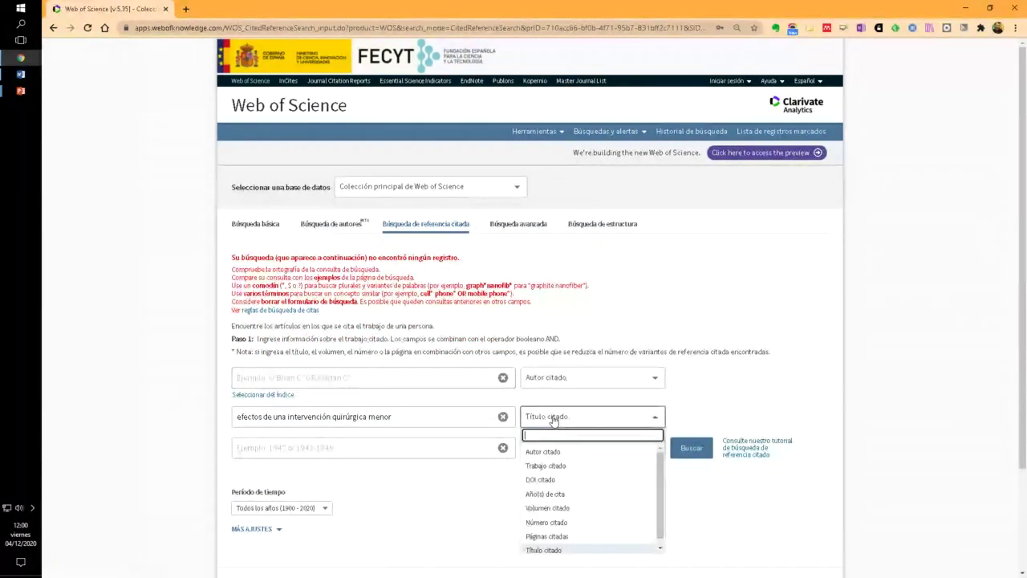
click(546, 466)
click(687, 447)
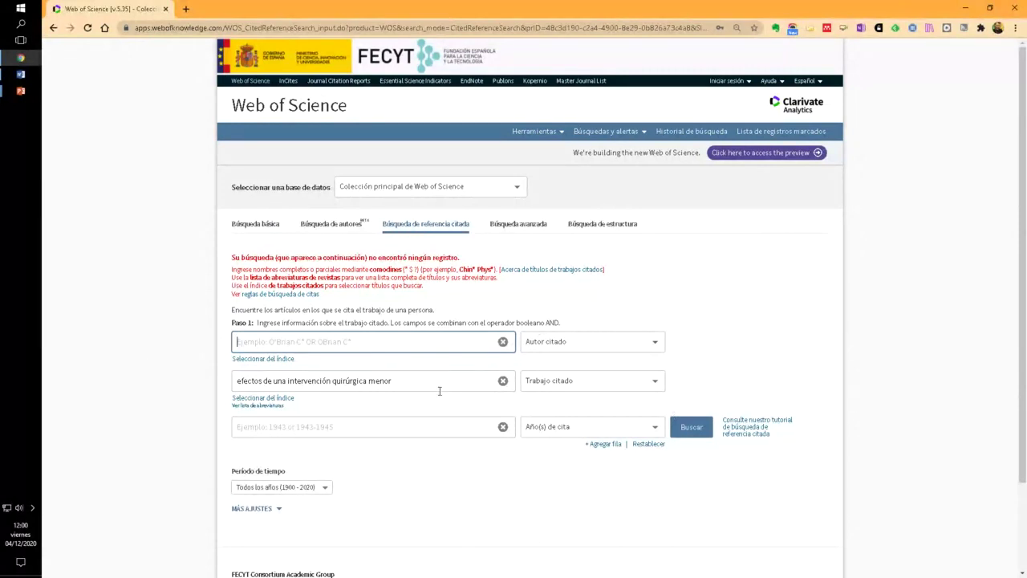
- Copy the title text and switch the database to Todas las bases de datos
click(434, 187)
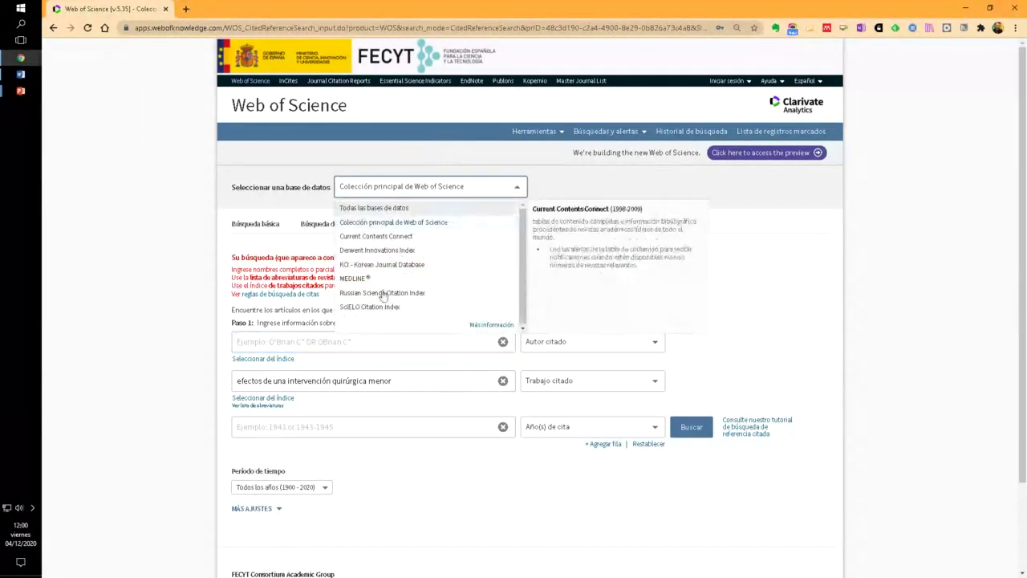
drag(403, 379, 82, 396)
key(ctrl+c)
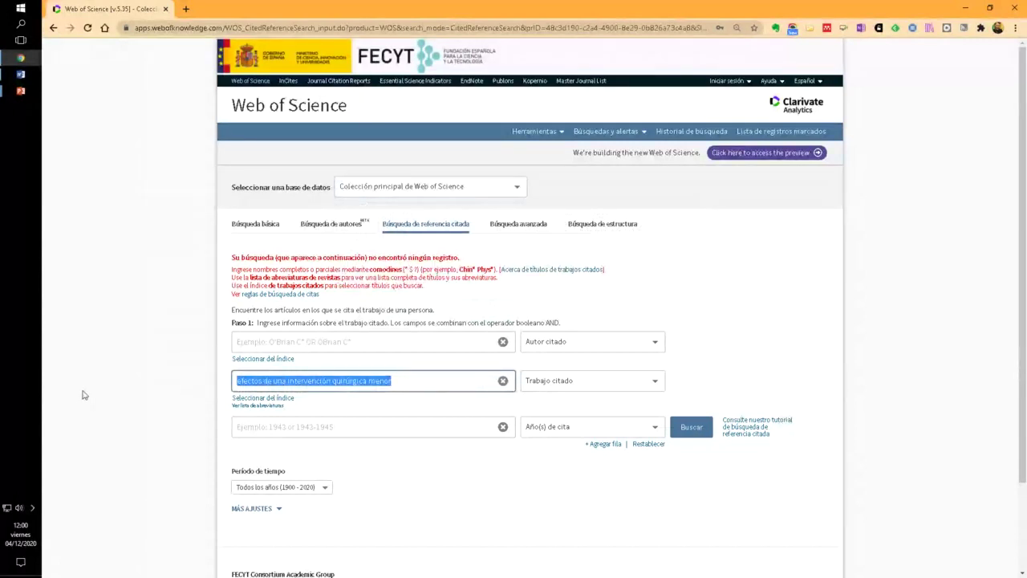
click(450, 191)
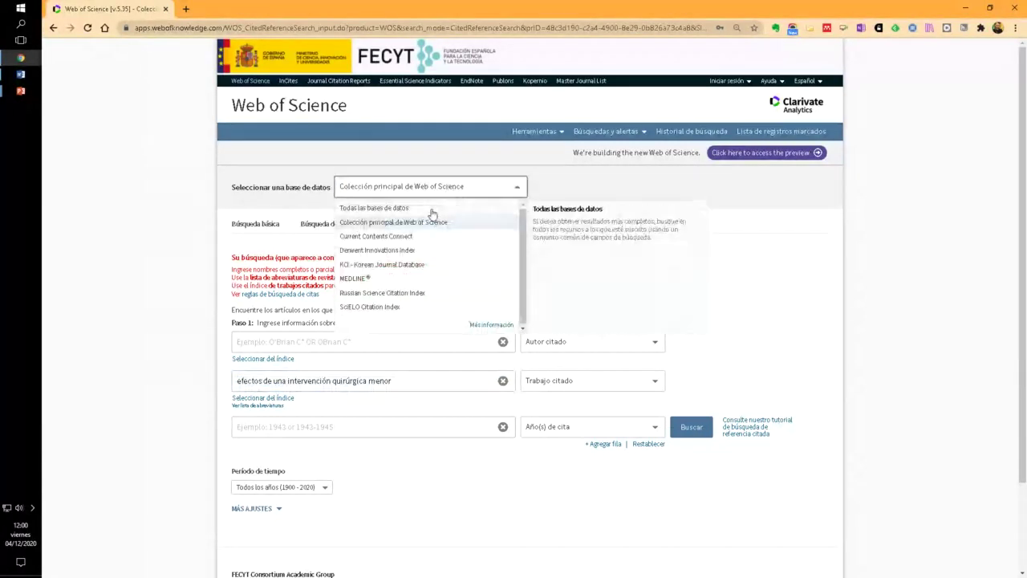
click(431, 210)
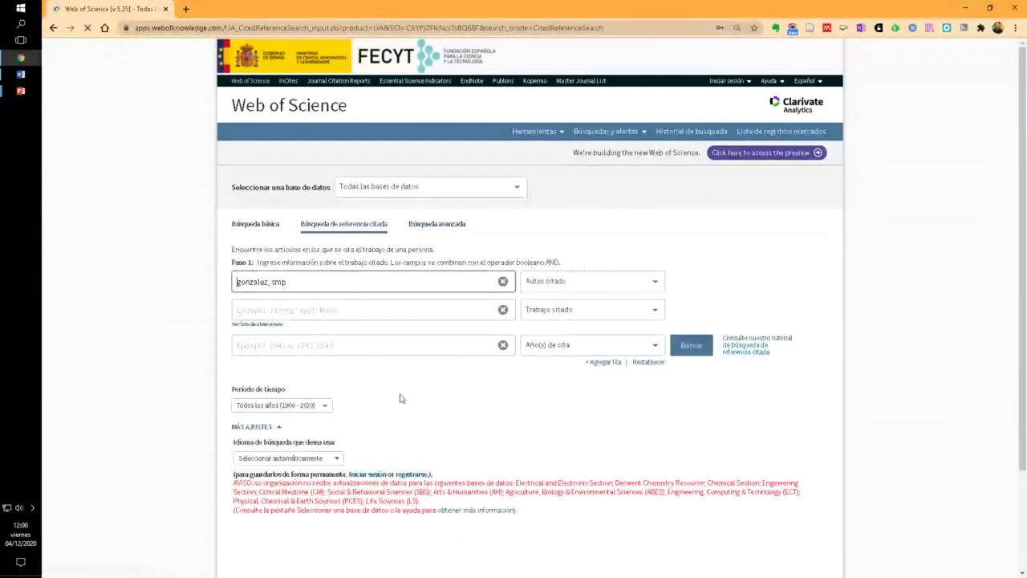
- Clear the prefilled cited author and paste the copied title into the second search row
drag(313, 283, 153, 284)
key(BackSpace)
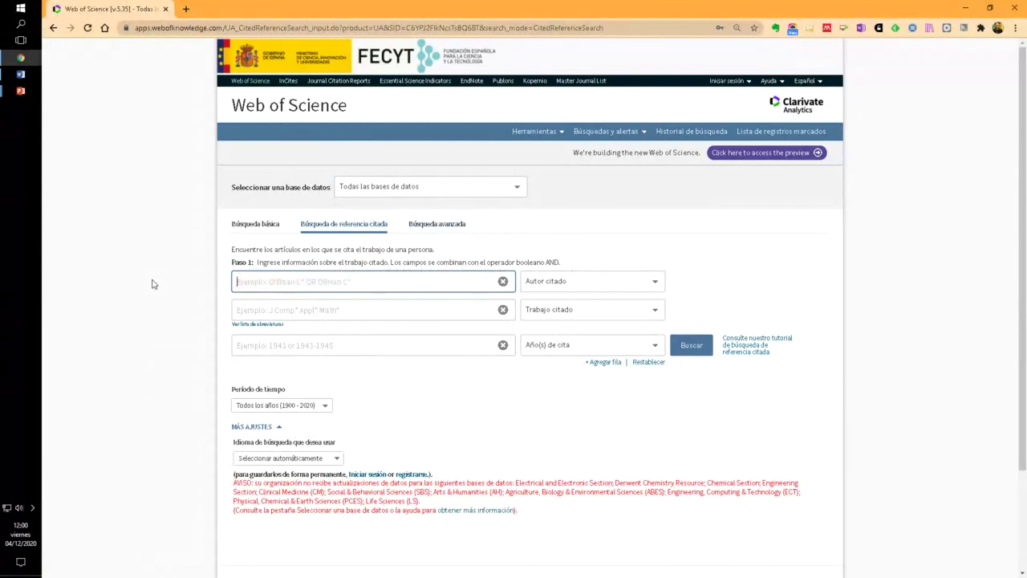
scroll(154, 284, down, 2)
click(252, 201)
key(ctrl+v)
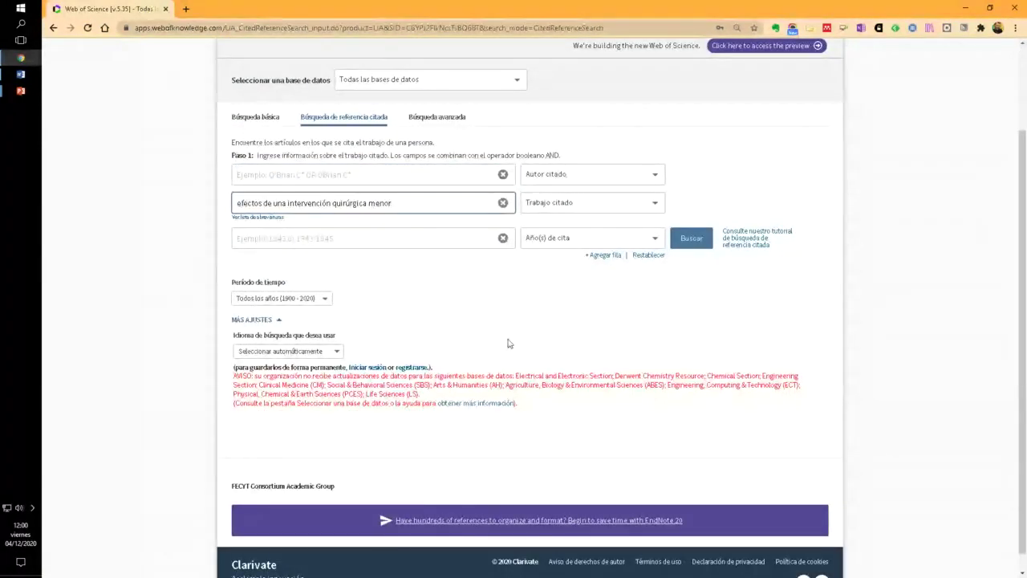
- Set the pasted title's criterion to Título citado and search all databases for it
click(533, 202)
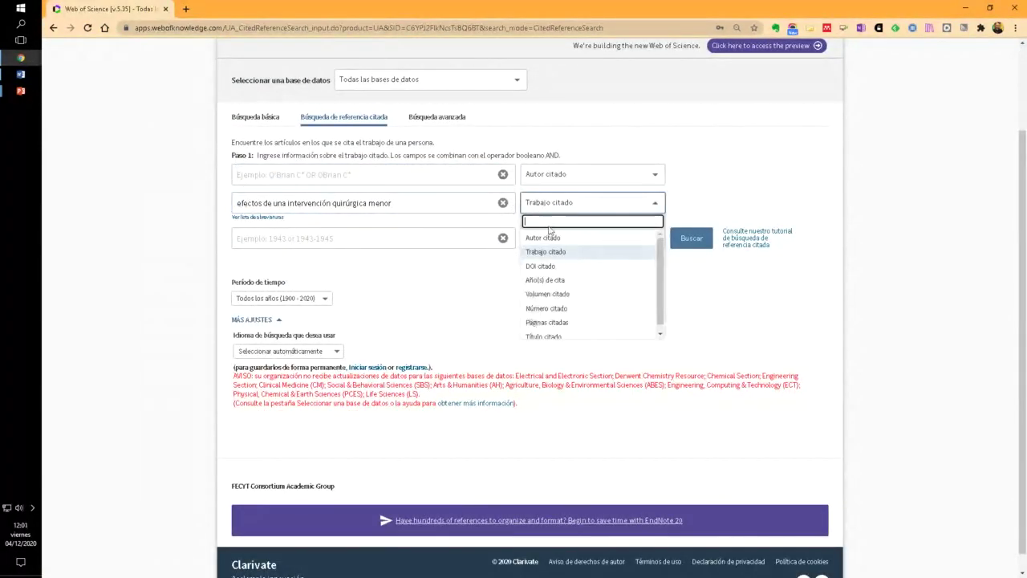
click(544, 330)
click(691, 251)
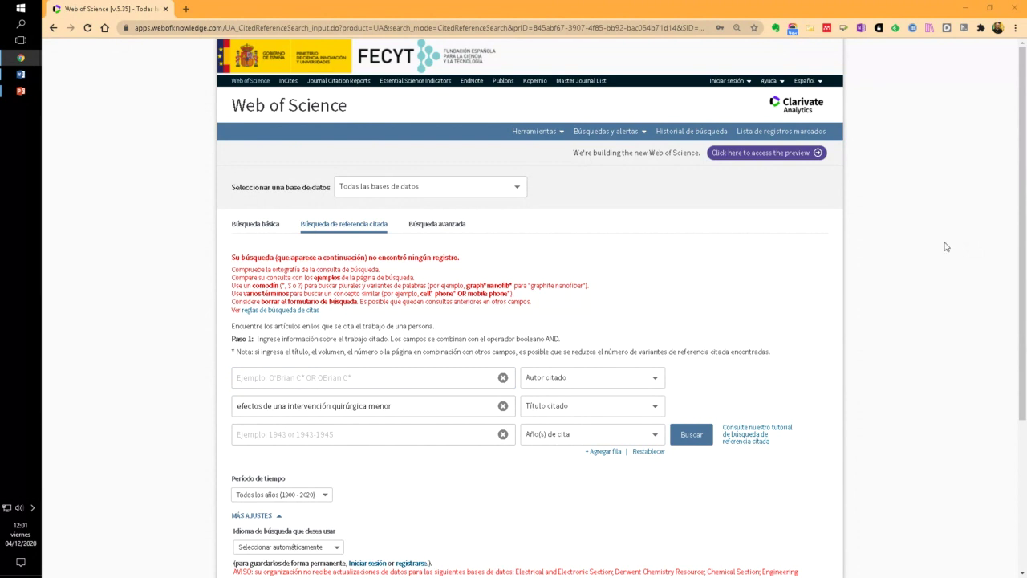
- Replace the cited title with "EXCRECIÓN URINARIA DE HORMONAS ESTEROIDEAS TRAS UN PARTIDO DE BALONMANO FEMENINO" and run the search
drag(415, 403, 341, 406)
key(ctrl+a)
text(EXCRECIÓN URINARIA DE HORMONAS ESTEROIDEAS TRAS UN PARTIDO DE BALONMANO FEMENINO)
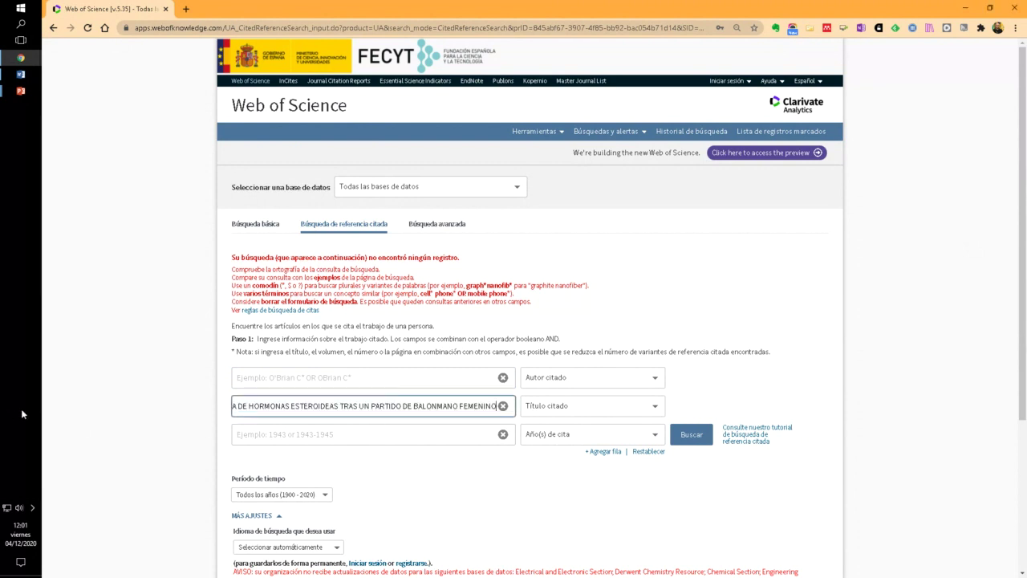
click(690, 434)
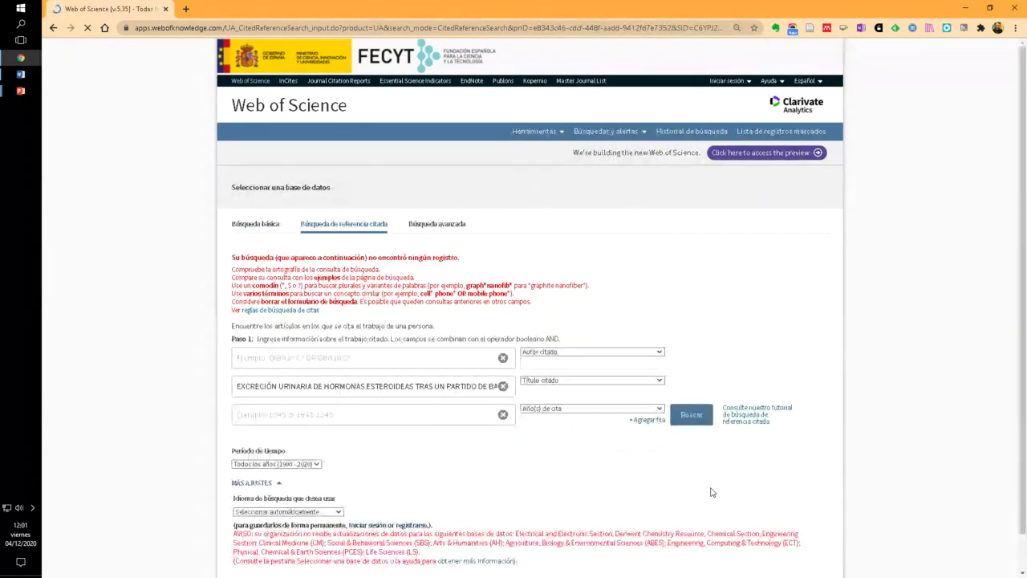
scroll(679, 485, down, 1)
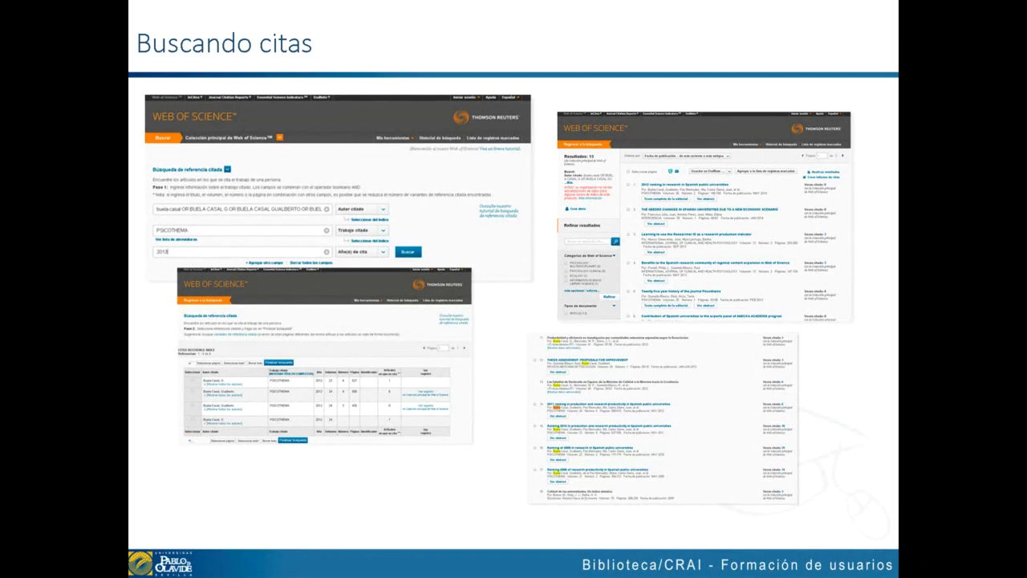
key(Right)
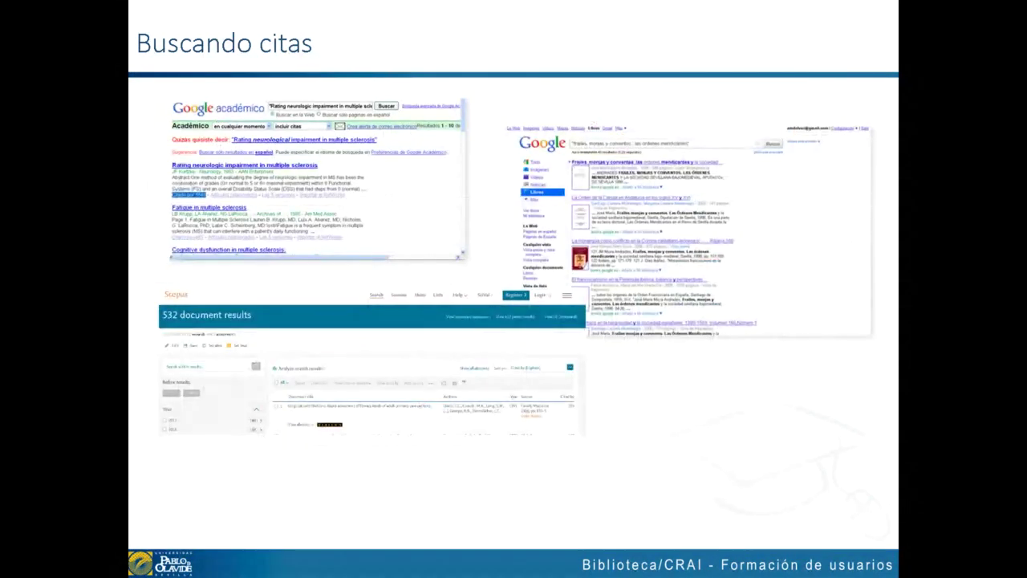